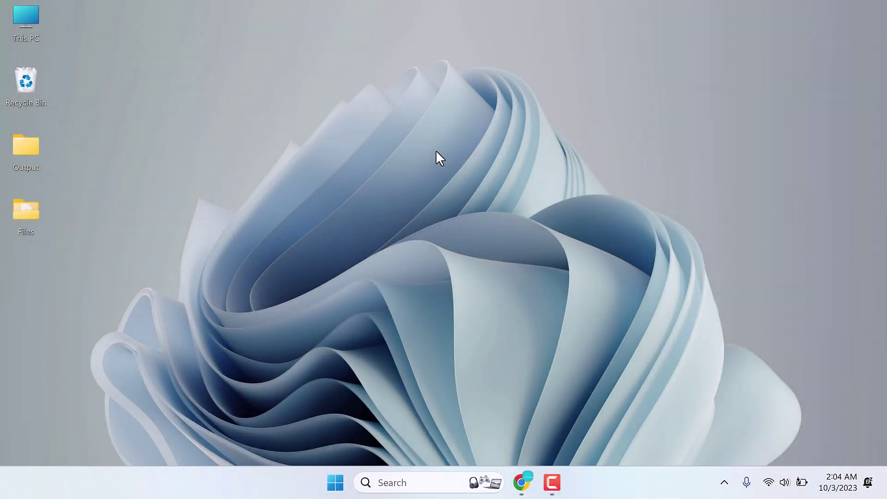
# Step: Search Google in Chrome for 'microsoft 365 developer program'
pyautogui.click(525, 482)
pyautogui.write('micros')
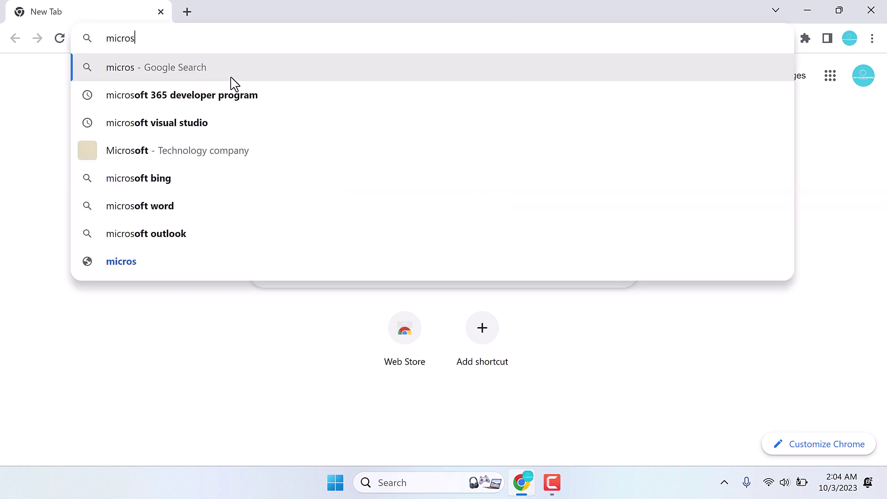
pyautogui.write('oft 365 deve')
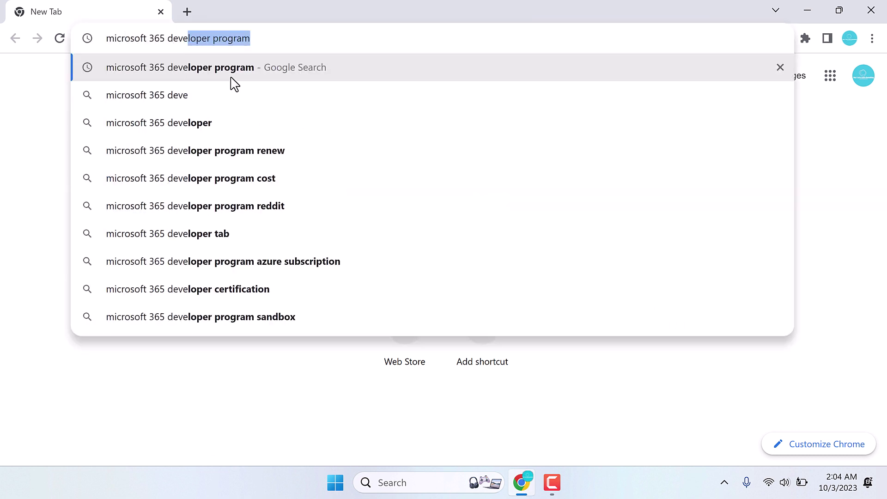
pyautogui.write('loper program')
pyautogui.press('Return')
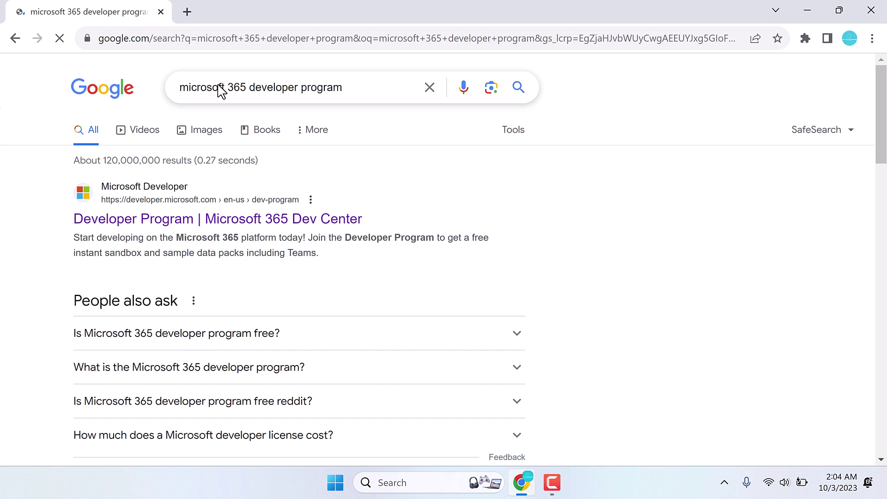
pyautogui.click(194, 221)
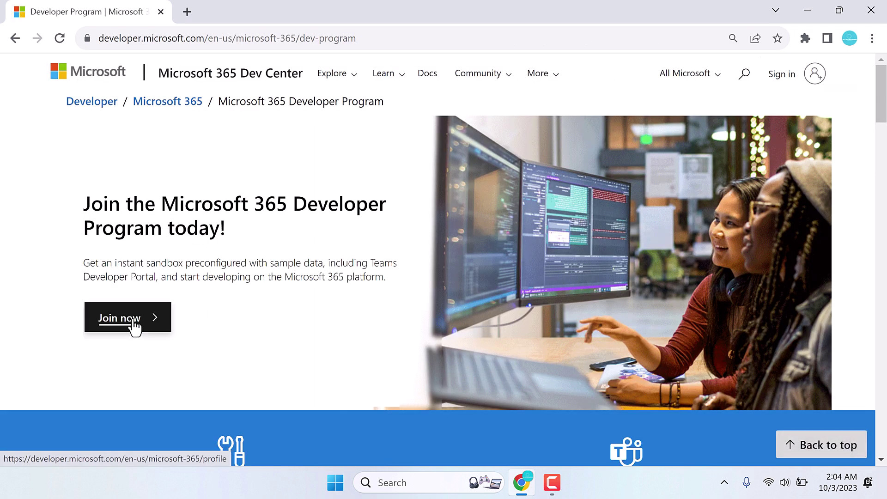
pyautogui.click(134, 327)
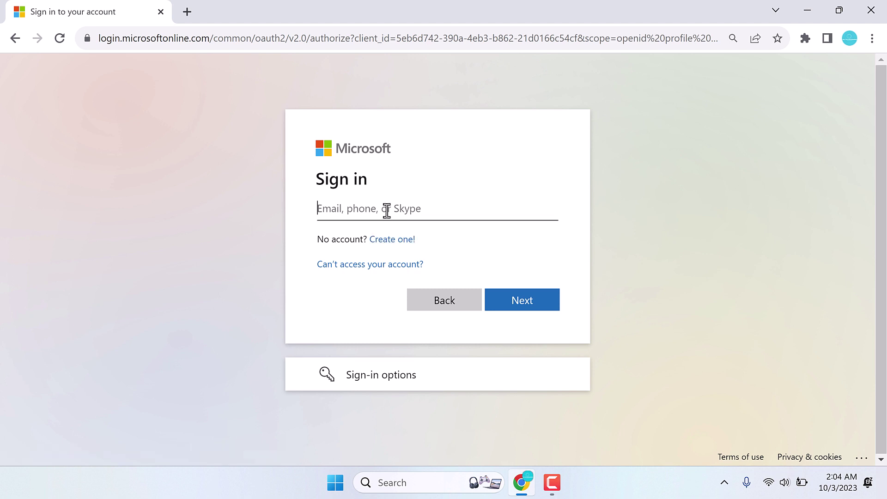
pyautogui.press('Return')
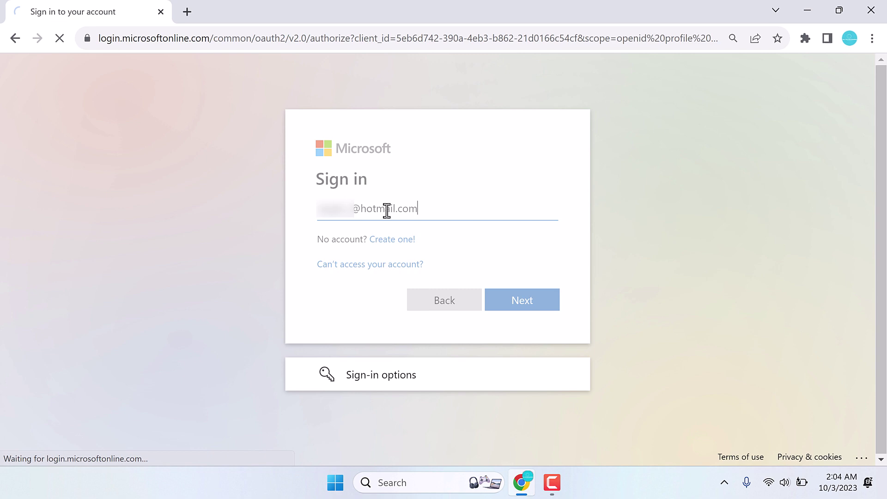
pyautogui.write('**********')
pyautogui.press('Return')
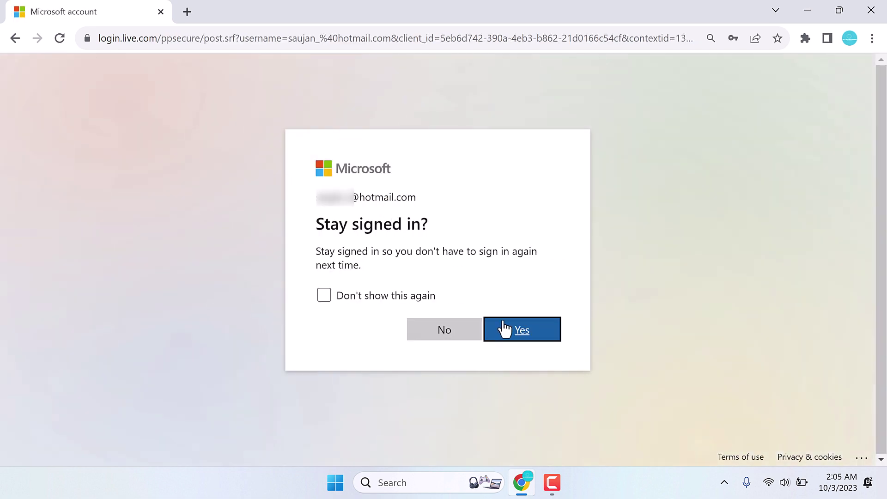
pyautogui.click(506, 331)
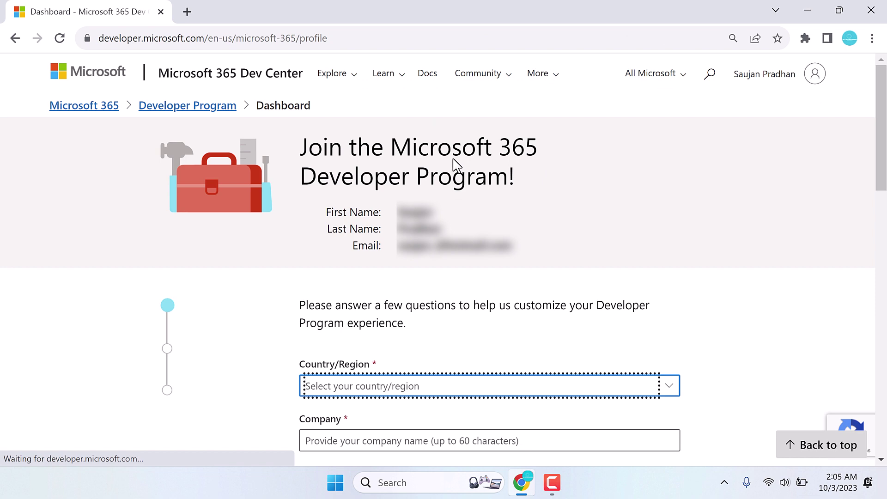
# Step: Set country to Nepal and company to HeyLetsLearnSomething, and accept the terms
pyautogui.scroll(-5, 536, 212)
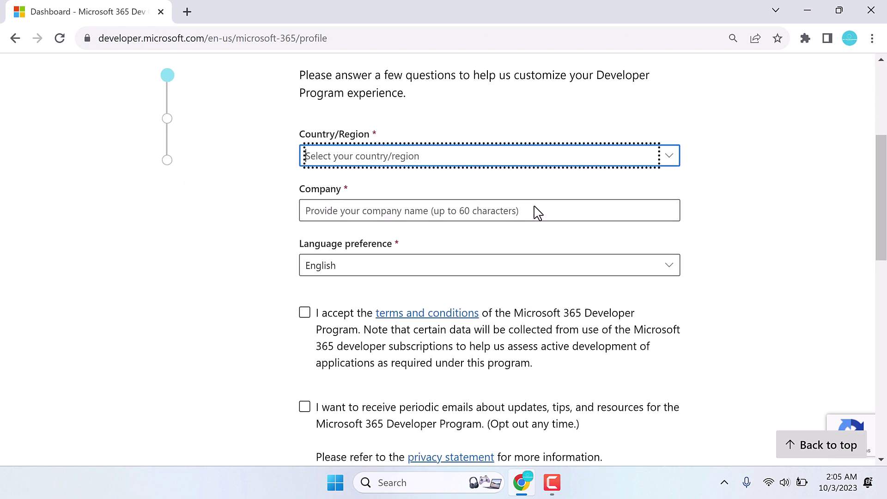
pyautogui.write('Nepal')
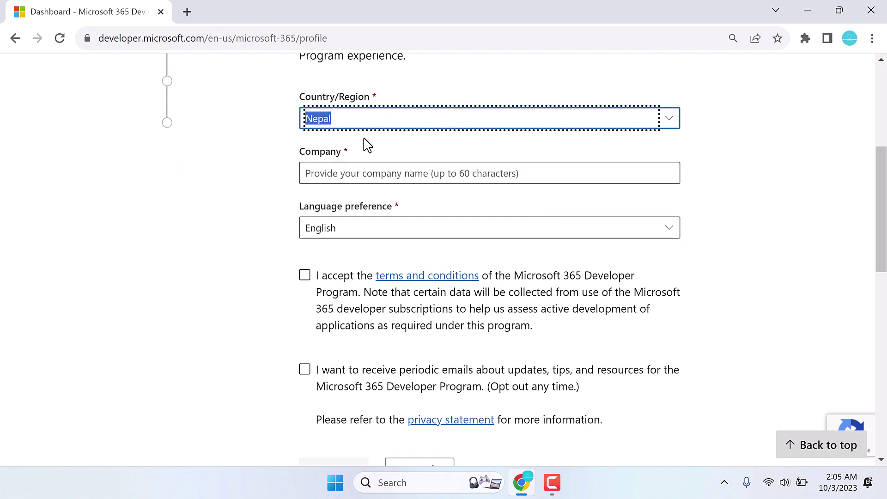
pyautogui.click(343, 172)
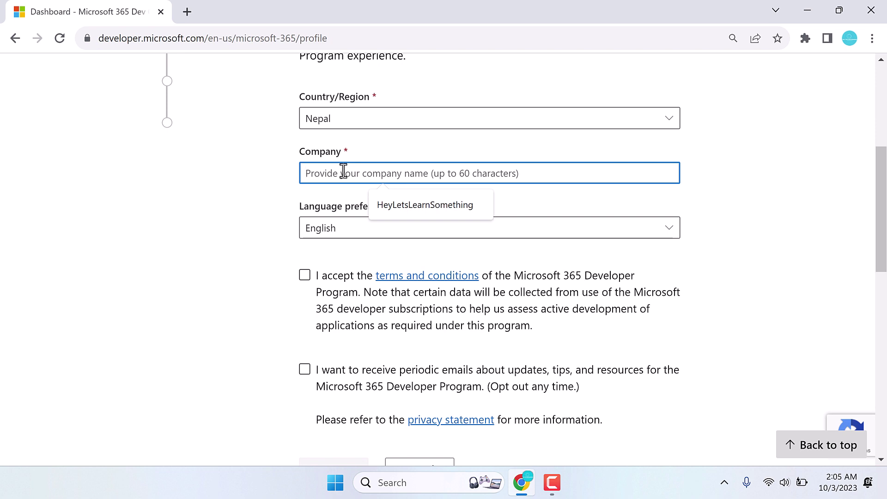
pyautogui.click(410, 209)
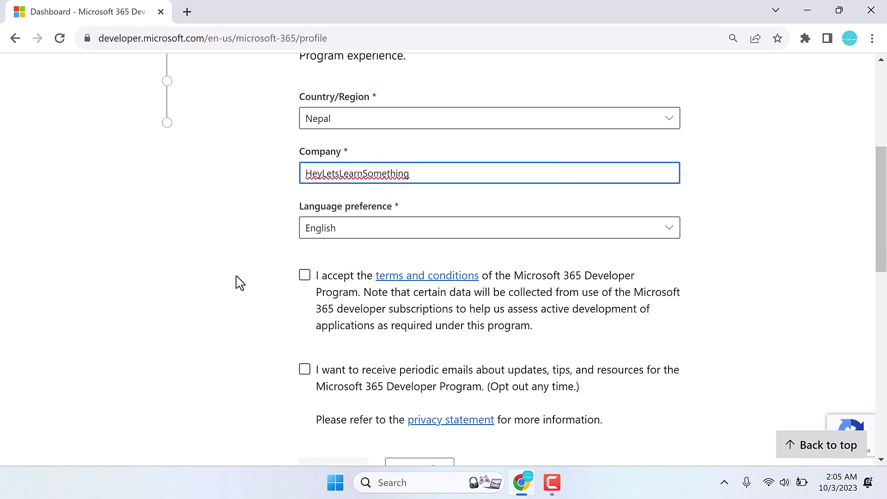
pyautogui.click(304, 277)
pyautogui.scroll(-2, 305, 379)
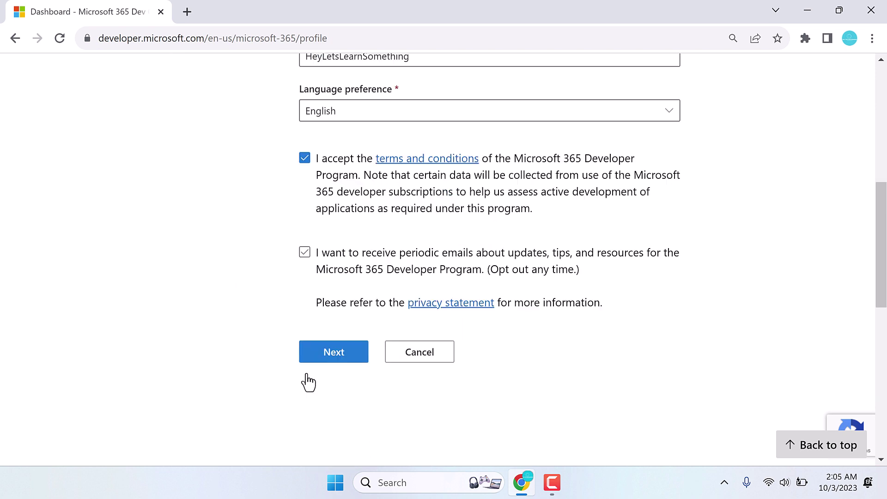
pyautogui.click(342, 358)
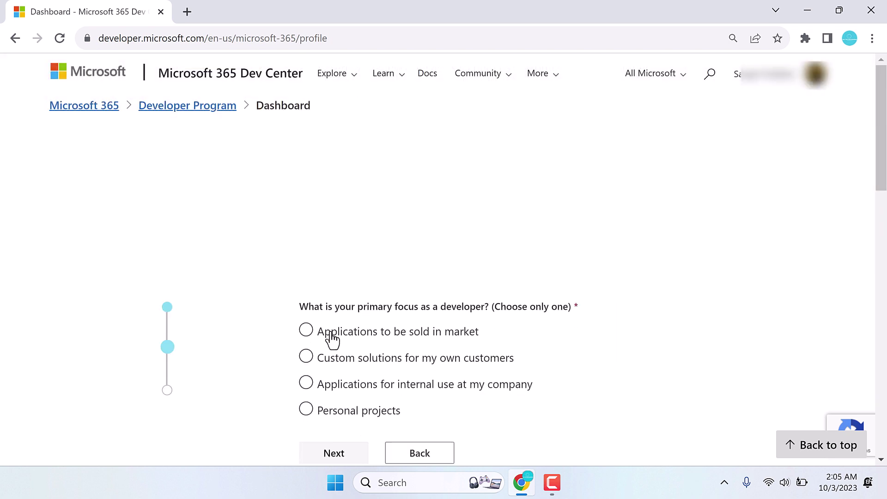
# Step: Choose personal projects as the focus and save Office Add-ins and Power Platform interests
pyautogui.click(473, 248)
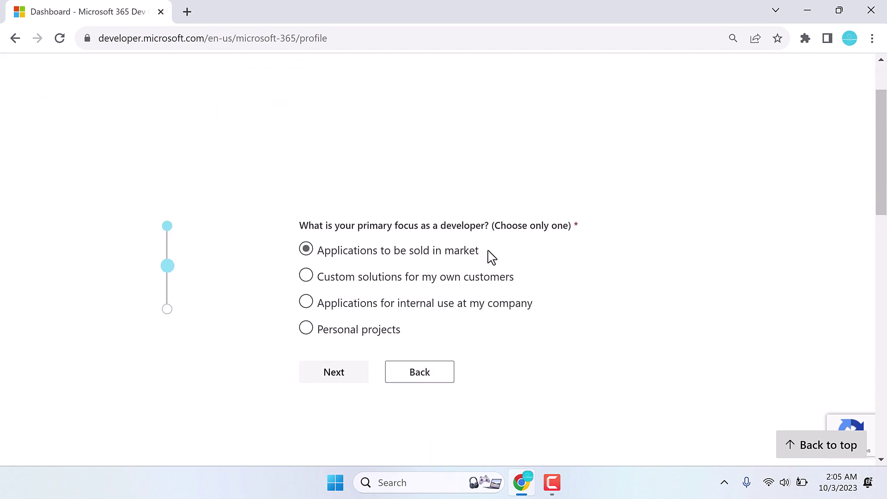
pyautogui.click(446, 305)
pyautogui.click(331, 334)
pyautogui.click(328, 365)
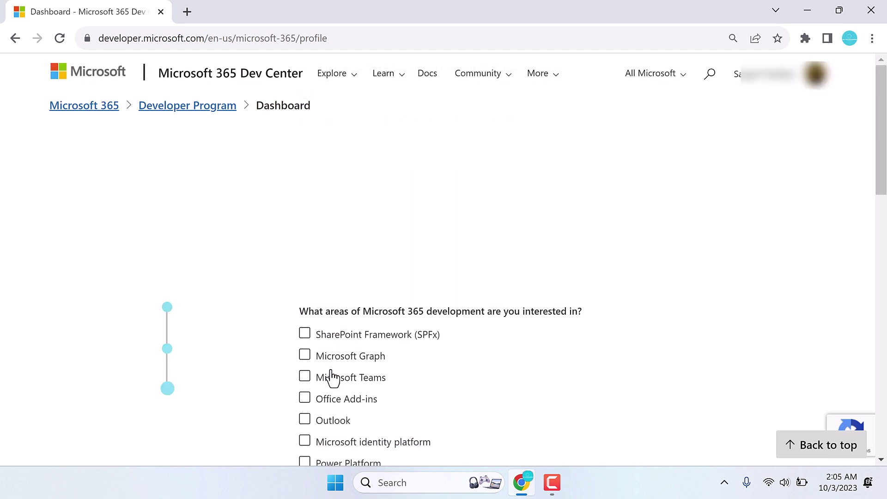
pyautogui.scroll(-2, 328, 377)
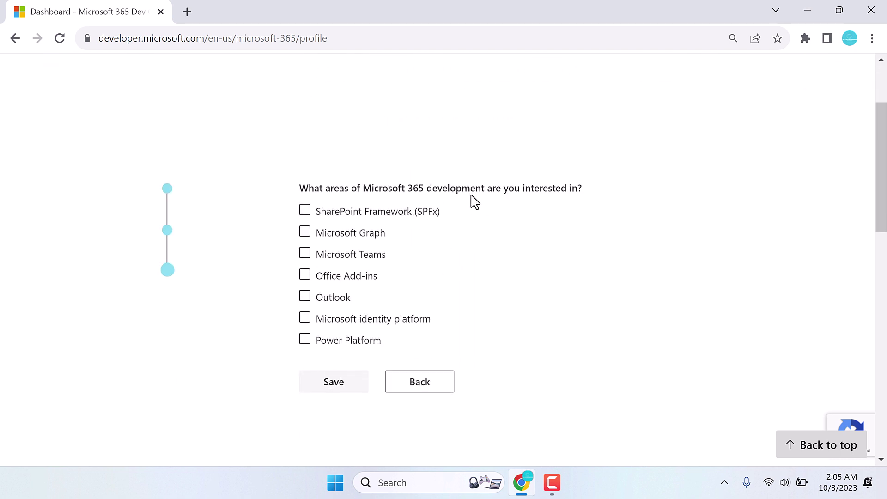
pyautogui.click(306, 276)
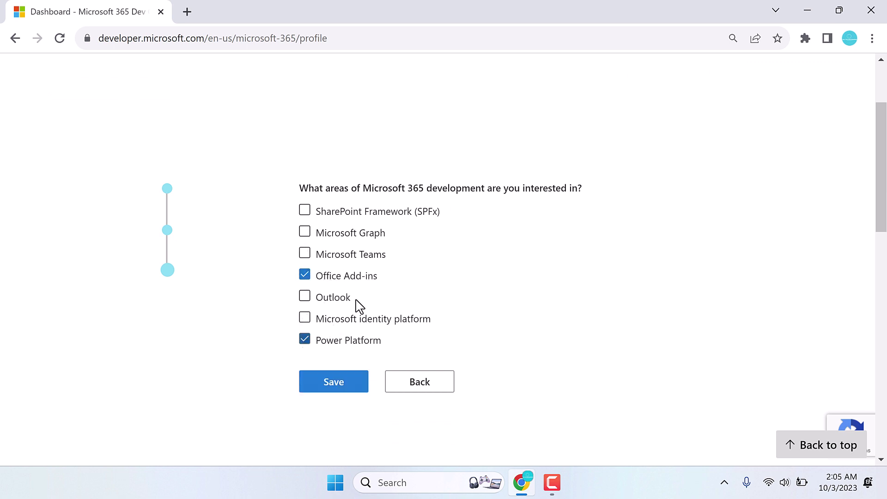
pyautogui.click(339, 388)
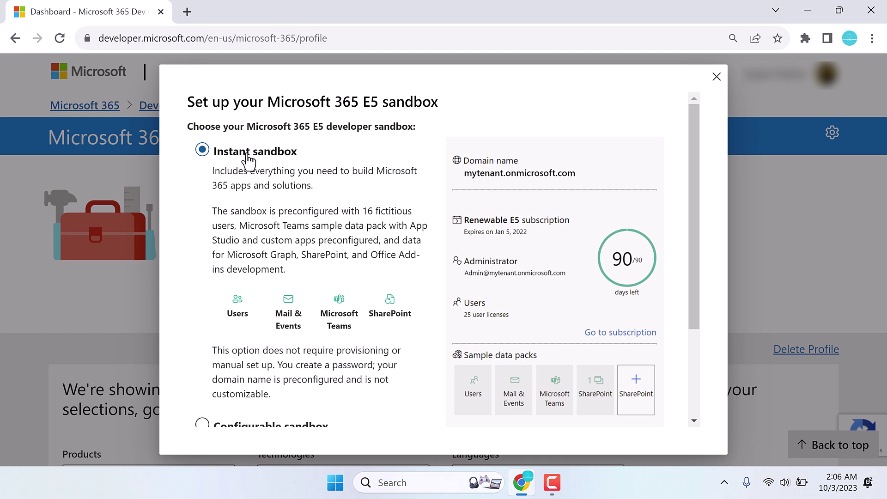
# Step: Choose the instant E5 sandbox setup option
pyautogui.scroll(-3, 303, 210)
pyautogui.click(261, 301)
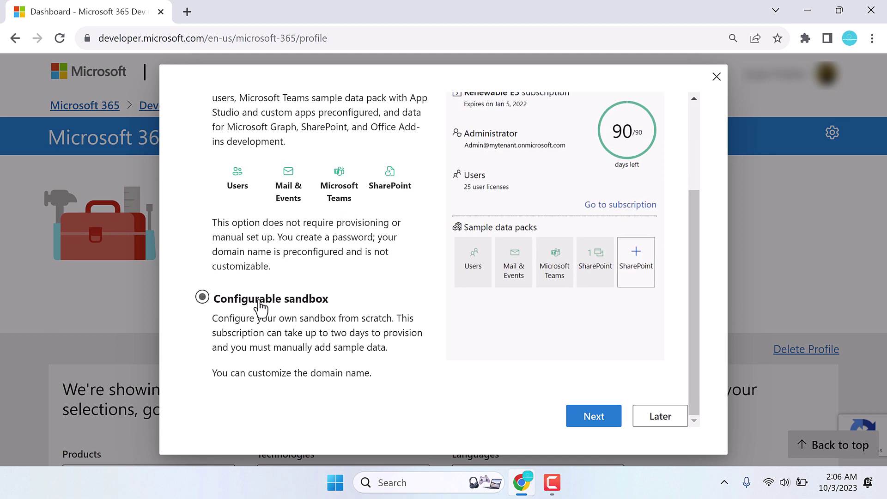
pyautogui.click(589, 418)
# Step: Enter admin username 'Heyletslearnsomething' with a confirmed password and submit the sandbox details
pyautogui.click(353, 108)
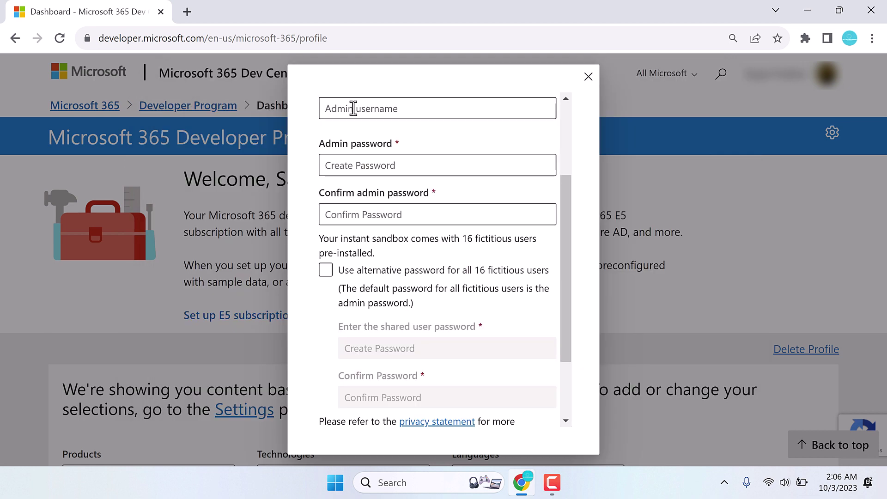
pyautogui.write('Heyletslearnsomething')
pyautogui.click(350, 169)
pyautogui.write('•••••••••••••••')
pyautogui.press('Tab')
pyautogui.write('•••••••••••')
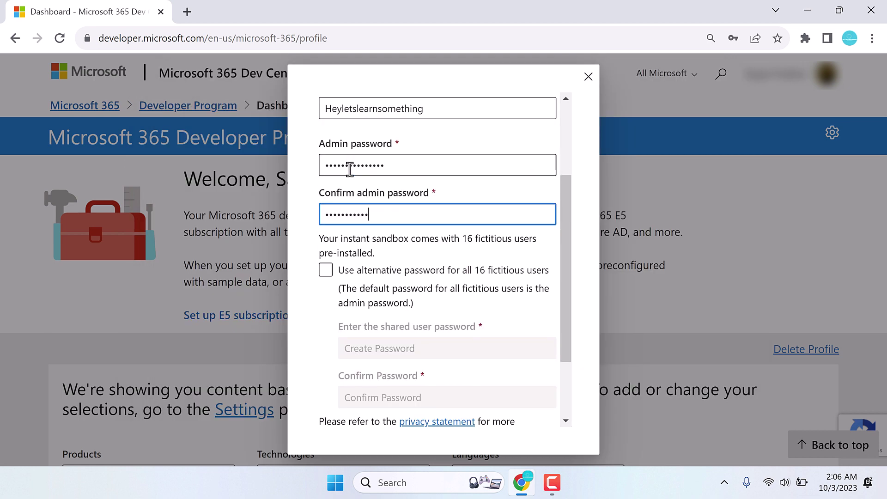
pyautogui.click(324, 272)
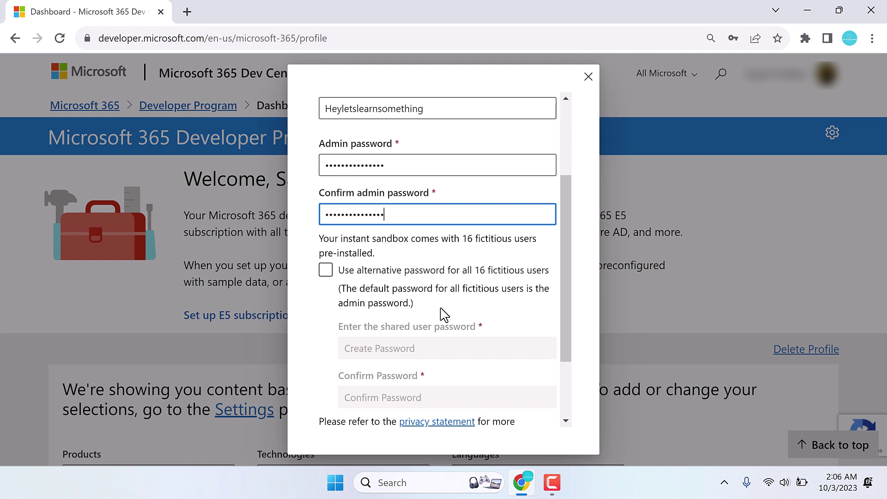
pyautogui.scroll(-3, 445, 316)
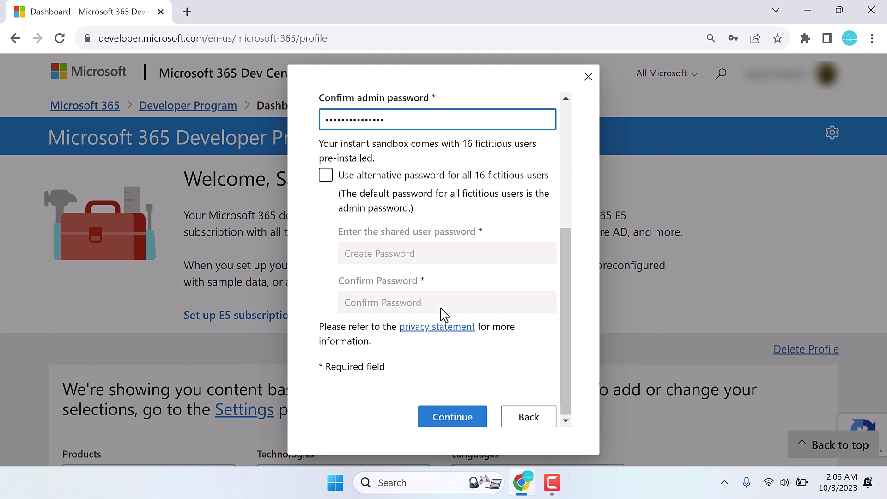
pyautogui.click(453, 419)
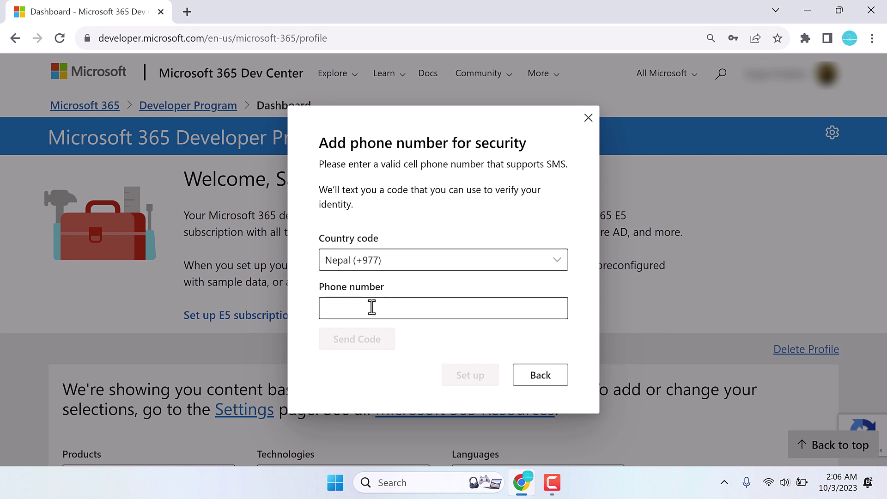
pyautogui.click(372, 307)
pyautogui.write('9800000000')
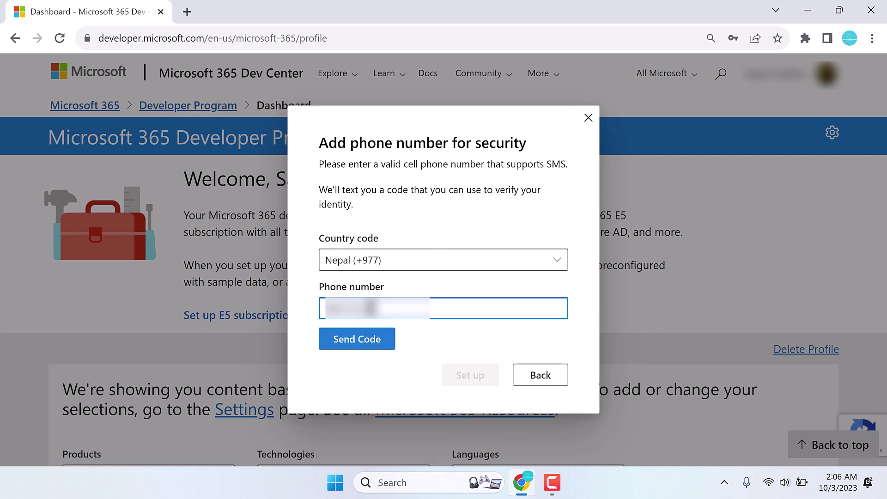
pyautogui.click(361, 342)
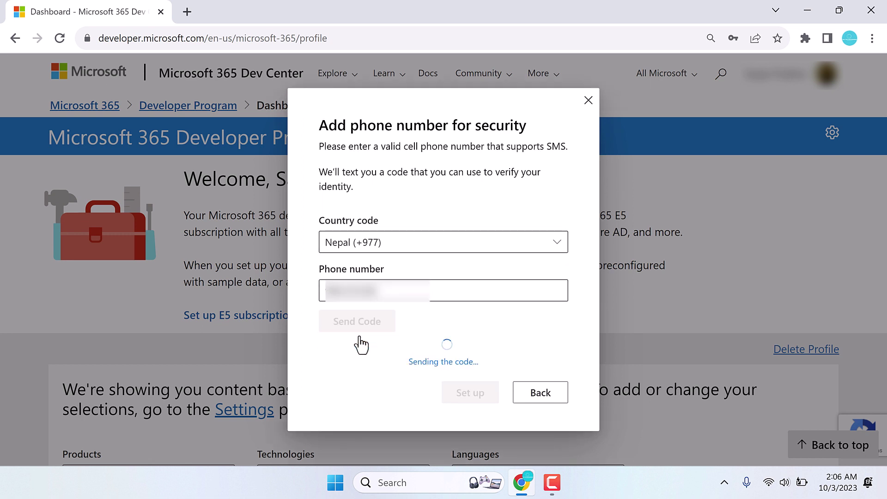
pyautogui.scroll(-1, 358, 342)
pyautogui.click(350, 380)
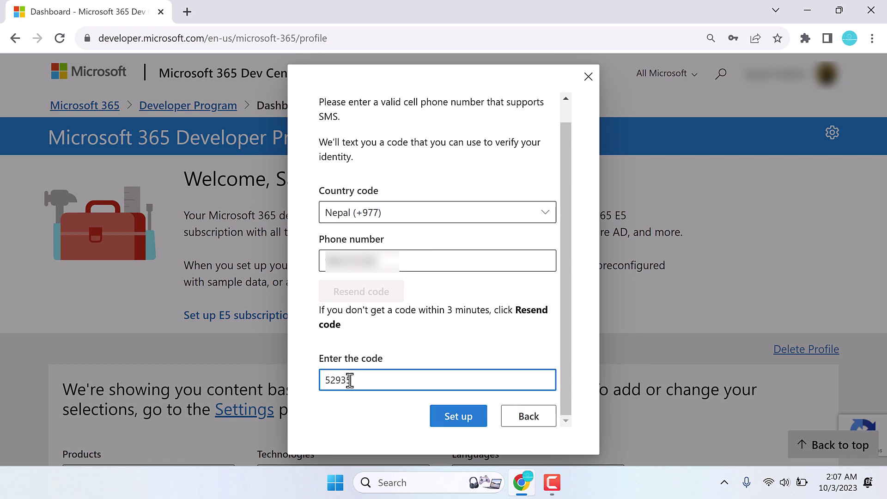
pyautogui.click(461, 418)
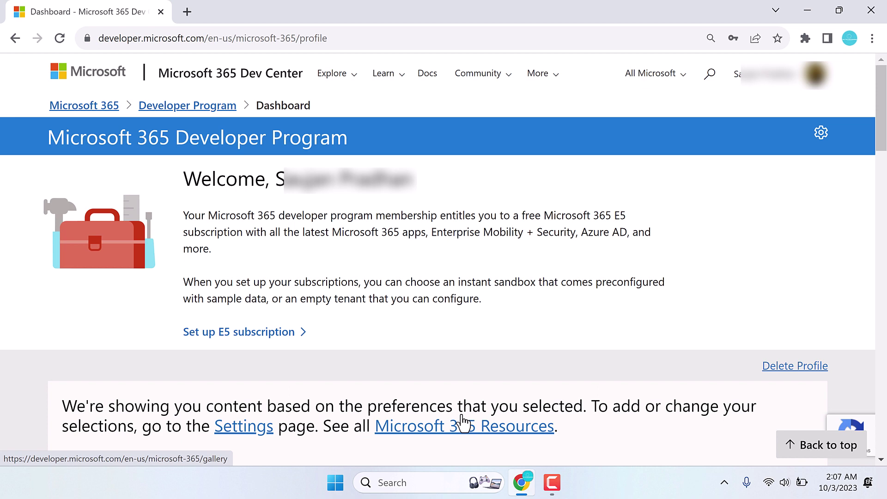
# Step: Select Excel, Teams, SharePoint, Outlook, OneNote, Word and PowerPoint as preferred products
pyautogui.scroll(-5, 337, 257)
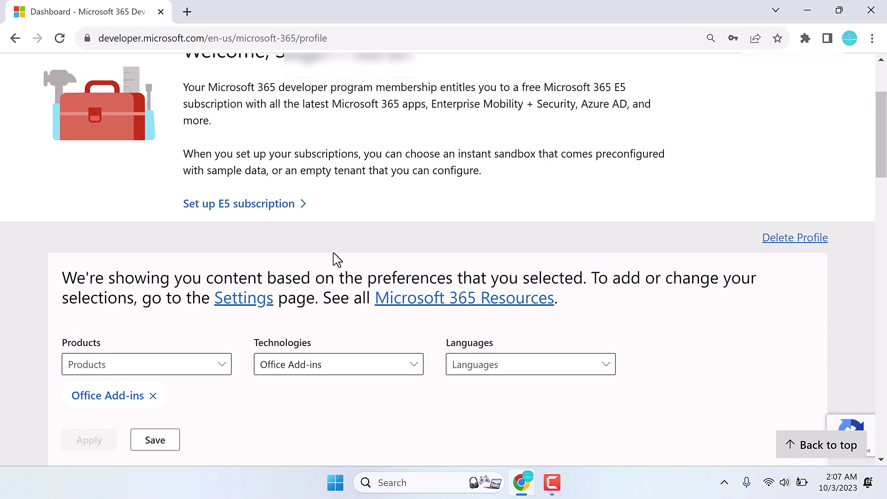
pyautogui.click(208, 270)
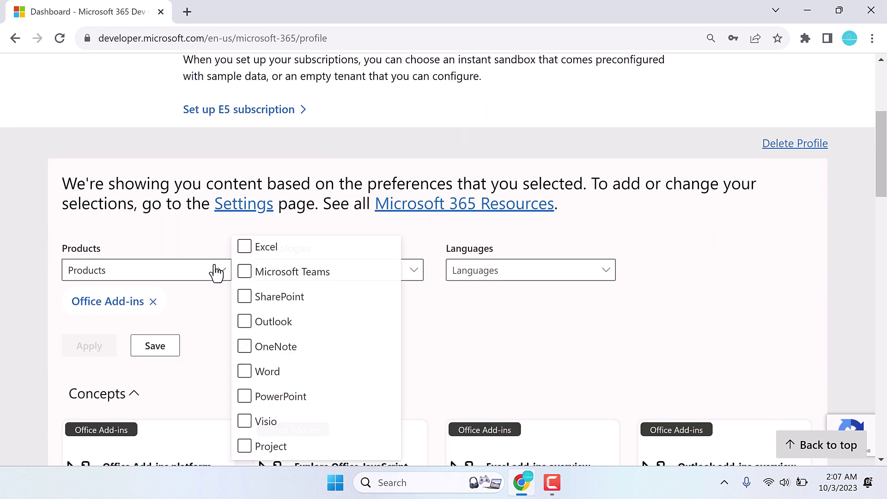
pyautogui.click(245, 250)
pyautogui.click(246, 273)
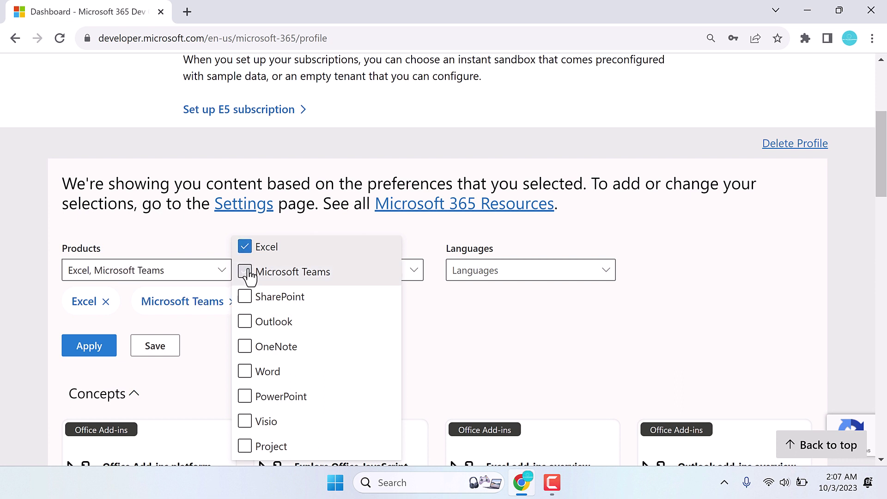
pyautogui.click(247, 298)
pyautogui.click(246, 322)
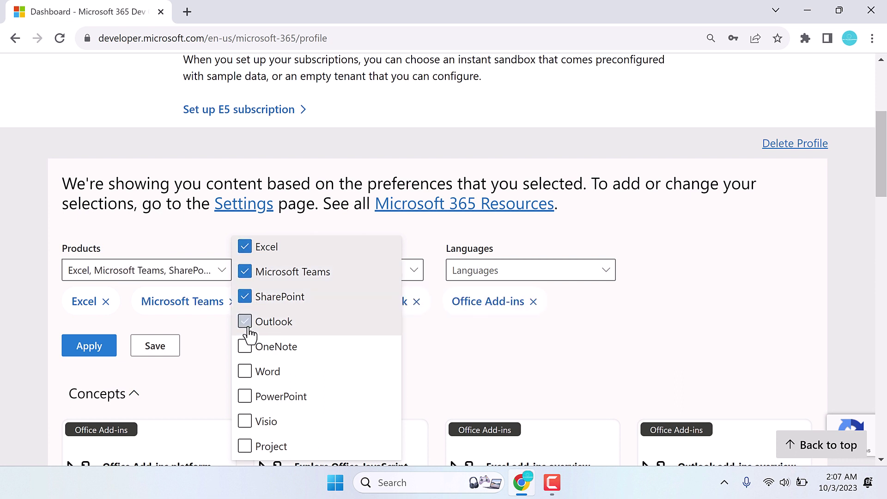
pyautogui.click(246, 348)
pyautogui.click(245, 372)
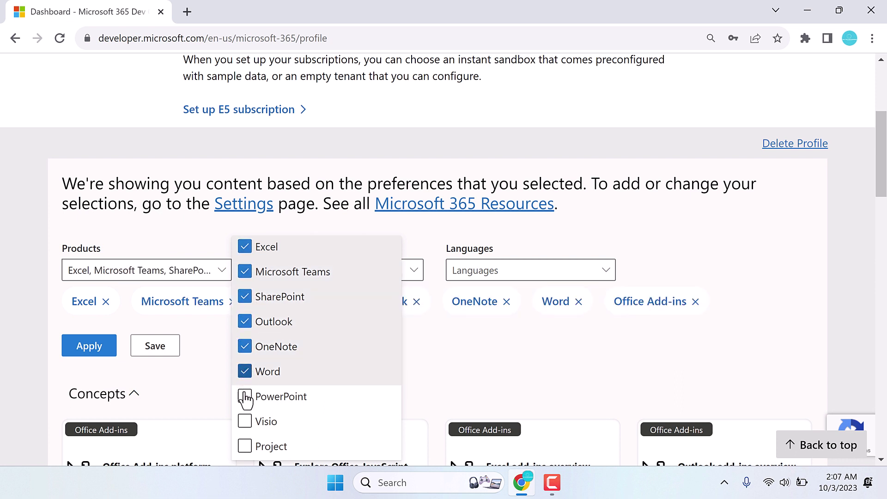
pyautogui.click(245, 398)
pyautogui.click(218, 377)
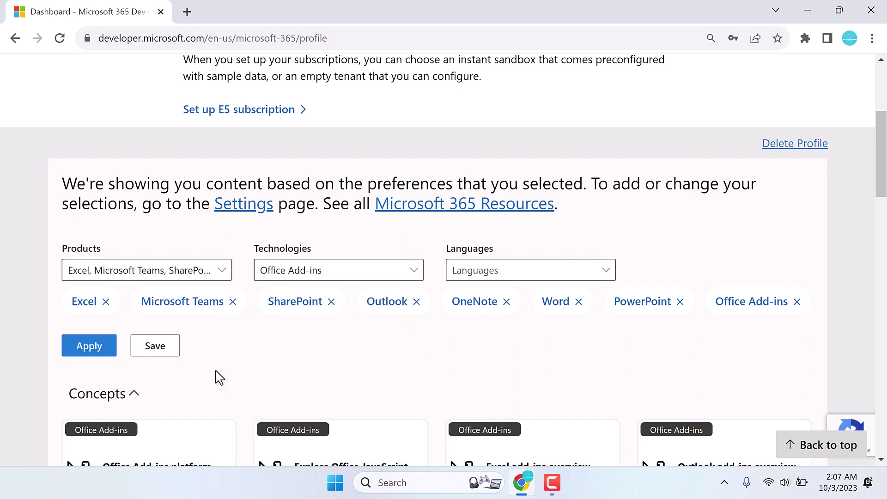
# Step: Keep Office Add-ins as the technology, then apply and save the preferences
pyautogui.click(315, 276)
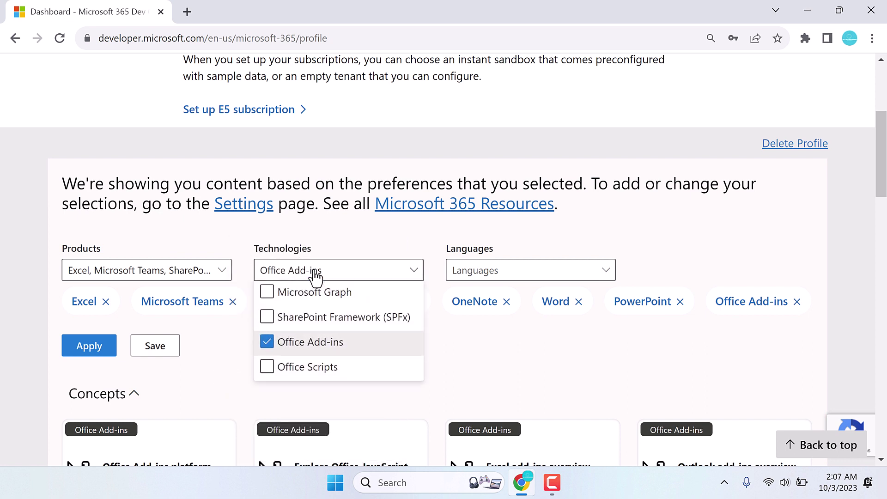
pyautogui.click(315, 276)
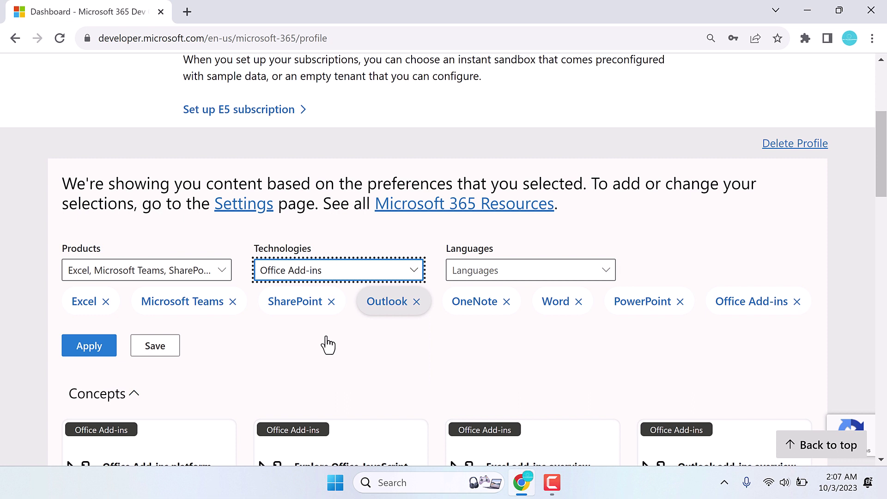
pyautogui.click(91, 352)
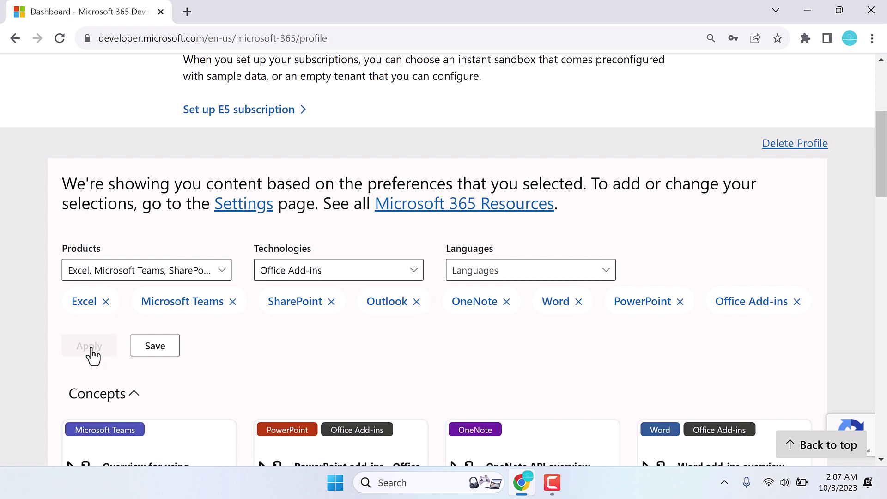
pyautogui.click(156, 356)
# Step: Go through Resources and More > Developer Program > My Dashboard to the Renewable E5 subscription
pyautogui.click(448, 214)
pyautogui.click(558, 83)
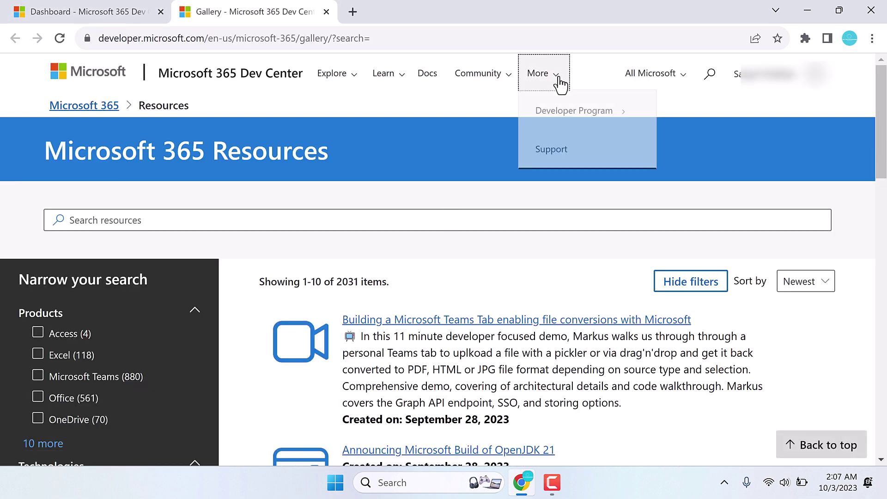
pyautogui.click(573, 111)
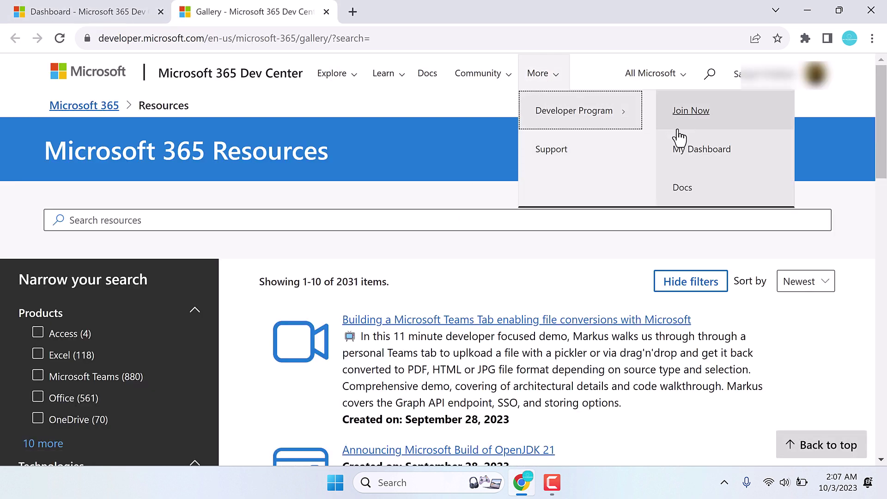
pyautogui.click(699, 157)
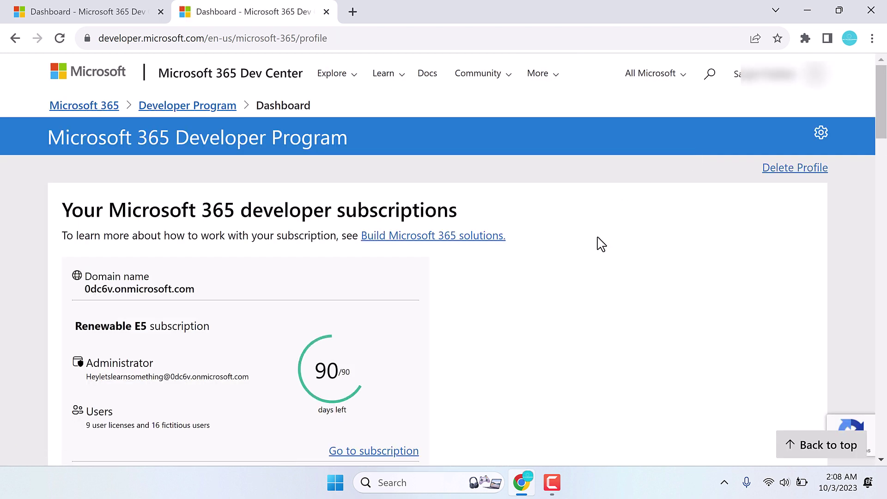
pyautogui.scroll(-3, 582, 278)
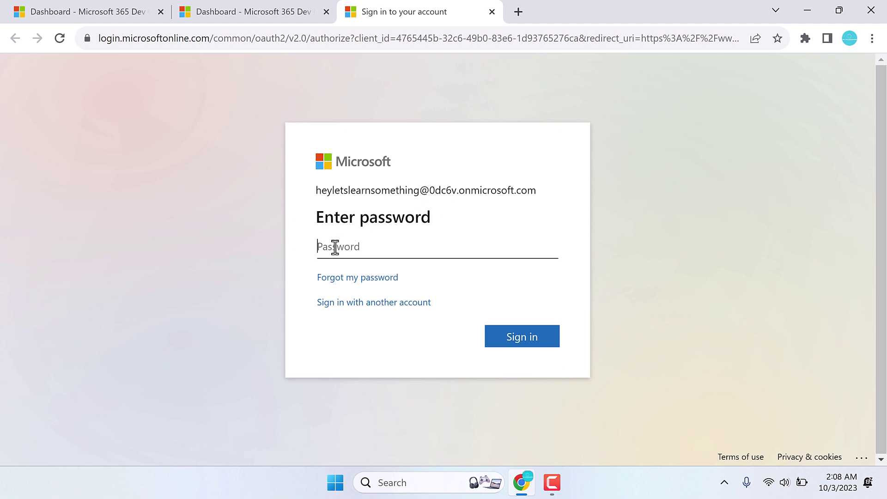
# Step: Sign in with the sandbox admin password and postpone the authenticator setup
pyautogui.write('••••')
pyautogui.click(503, 340)
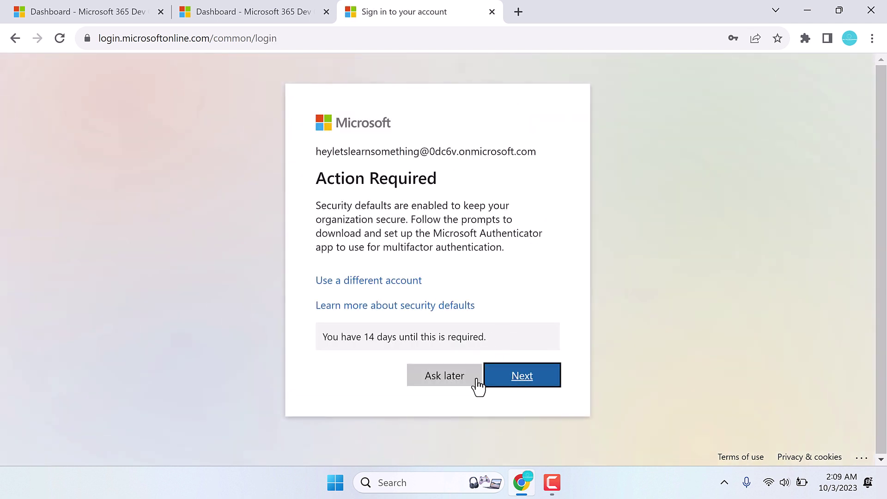
pyautogui.click(454, 387)
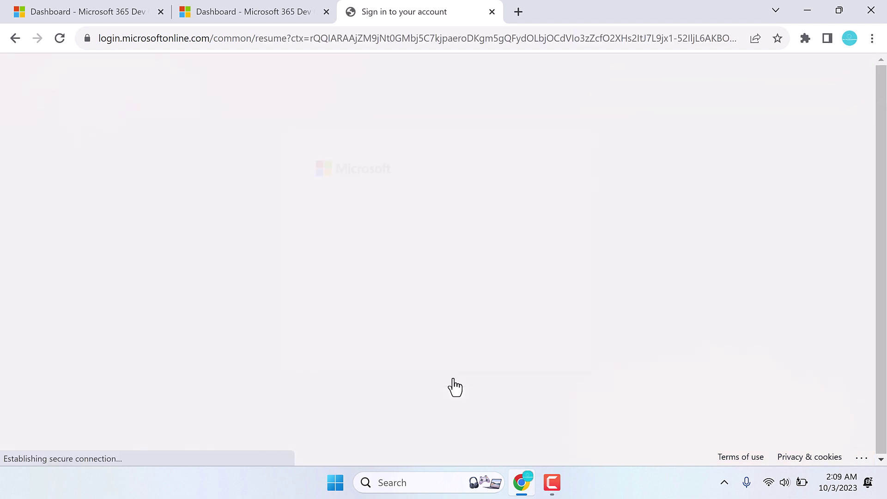
# Step: Stay signed in and dismiss the Microsoft 365 welcome tour and tour tip
pyautogui.click(518, 336)
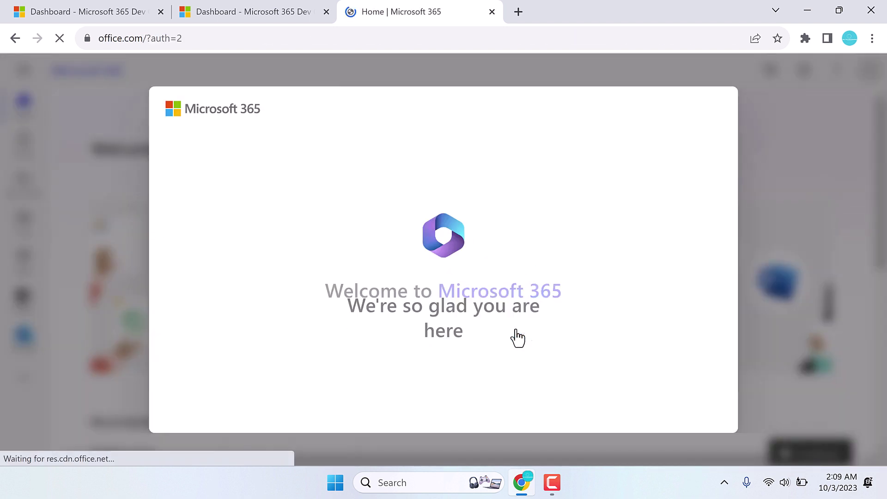
pyautogui.click(765, 261)
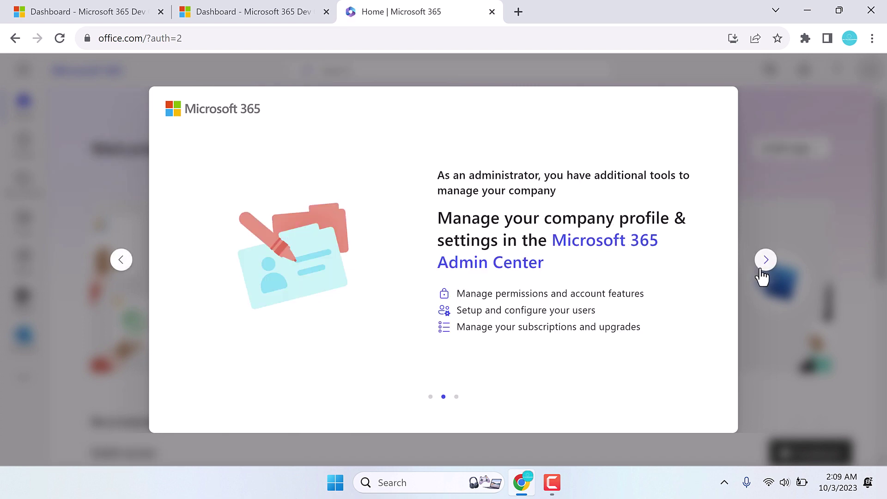
pyautogui.click(765, 261)
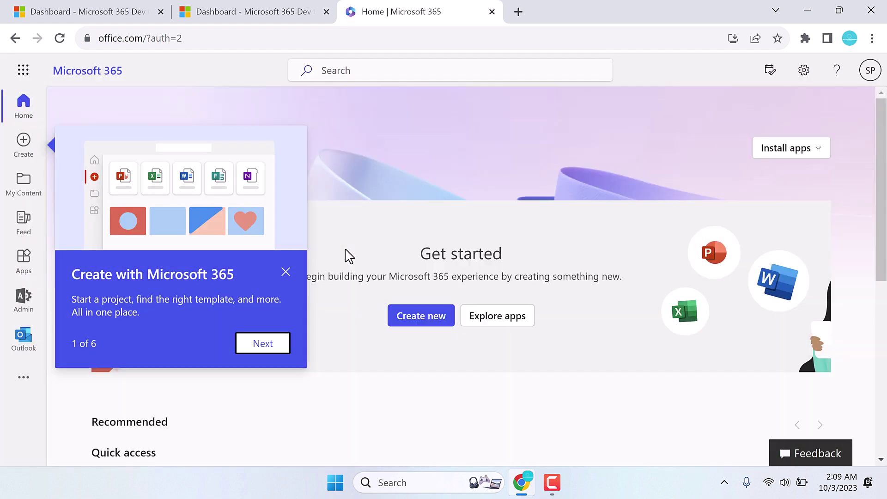
pyautogui.click(286, 273)
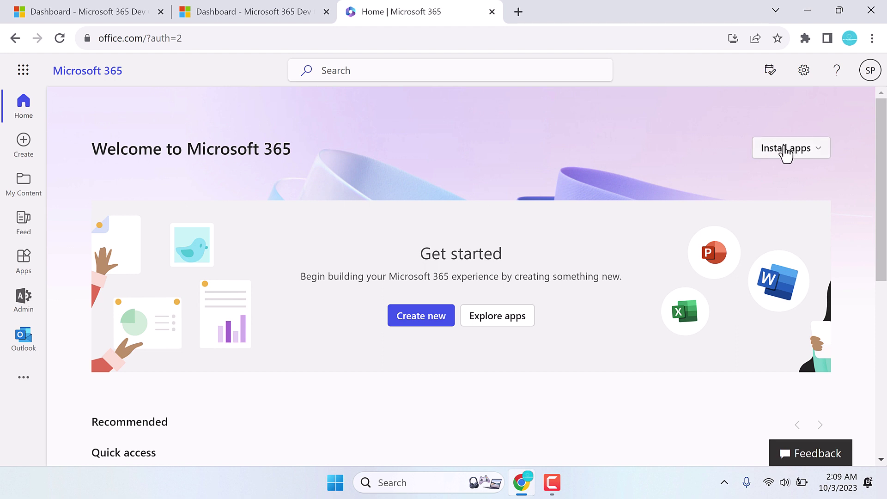
# Step: Download the Microsoft 365 apps installer and view it on Chrome's downloads page
pyautogui.click(820, 155)
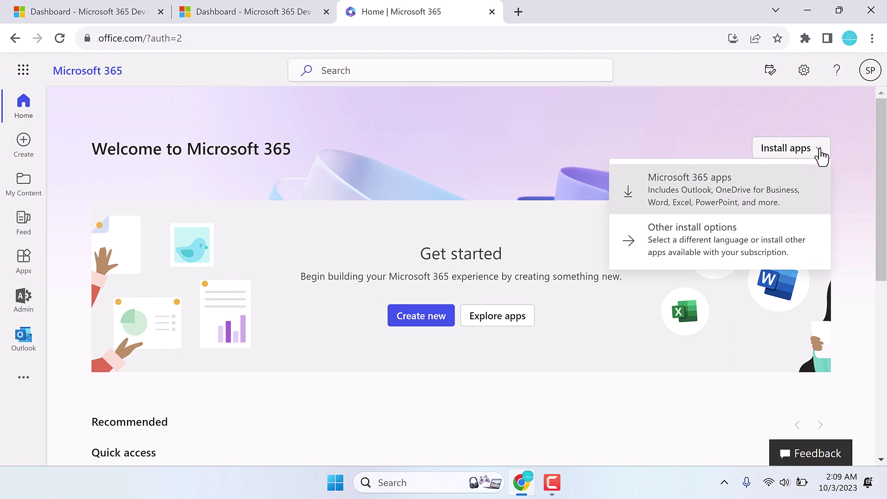
pyautogui.click(683, 191)
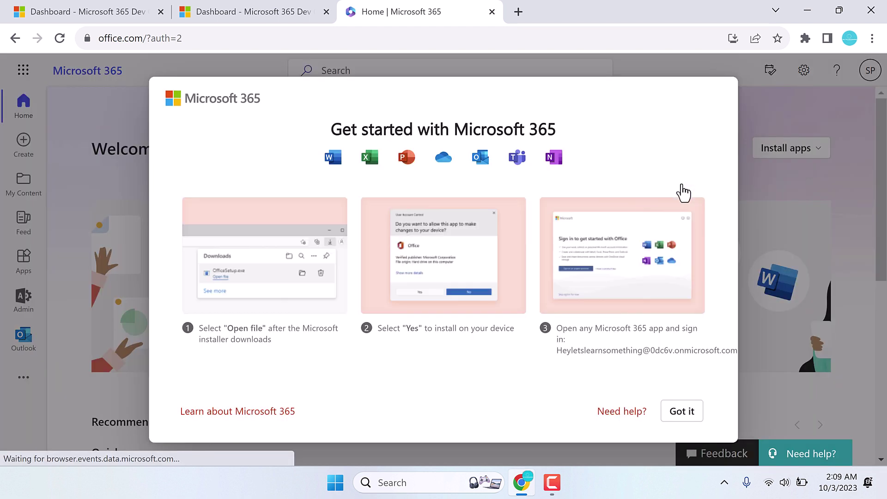
pyautogui.click(682, 411)
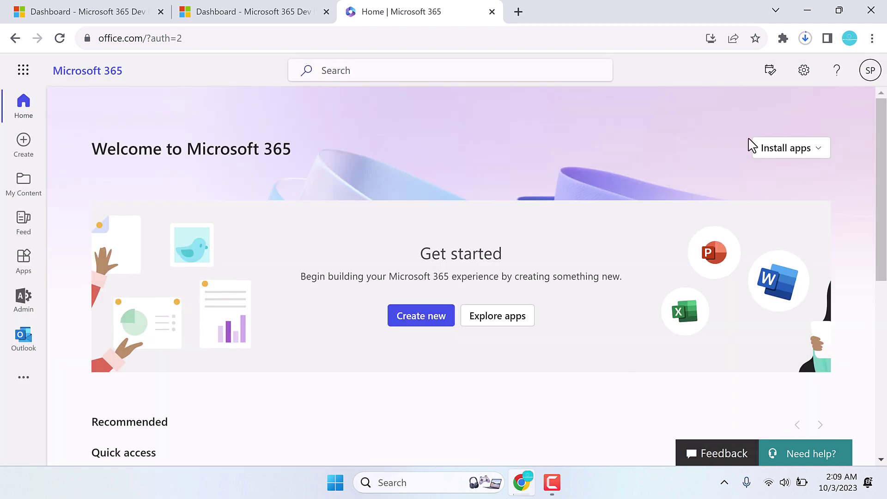
pyautogui.click(805, 38)
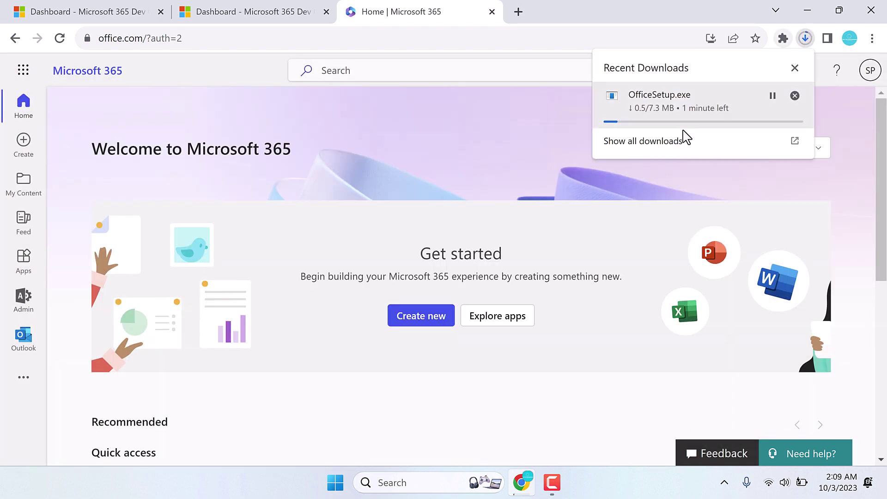
pyautogui.click(666, 140)
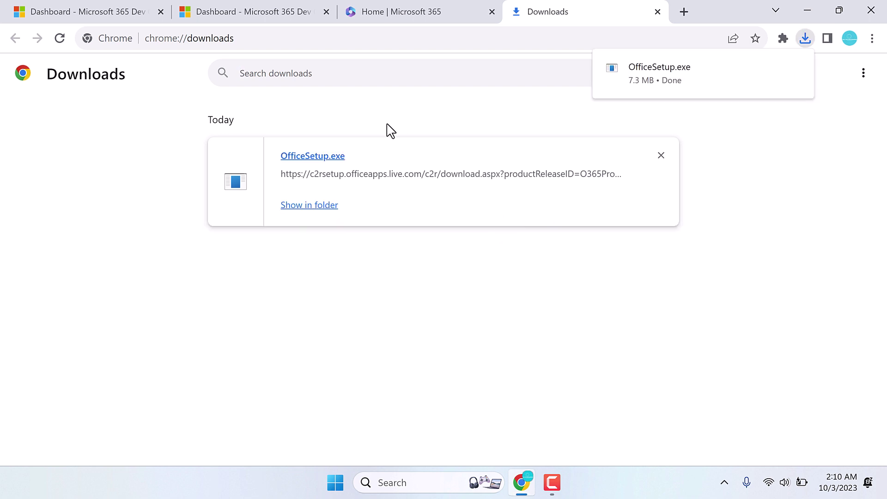
# Step: Run OfficeSetup from the Downloads folder and close the installation-complete message
pyautogui.click(306, 209)
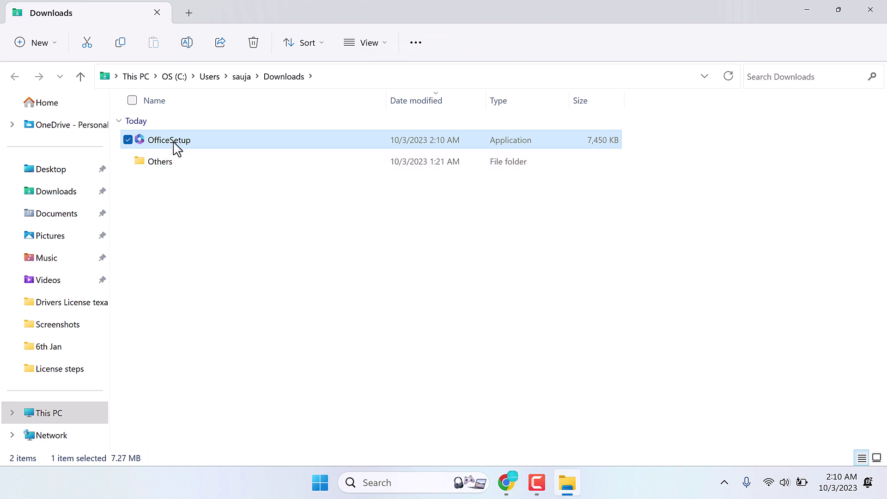
pyautogui.doubleClick(172, 141)
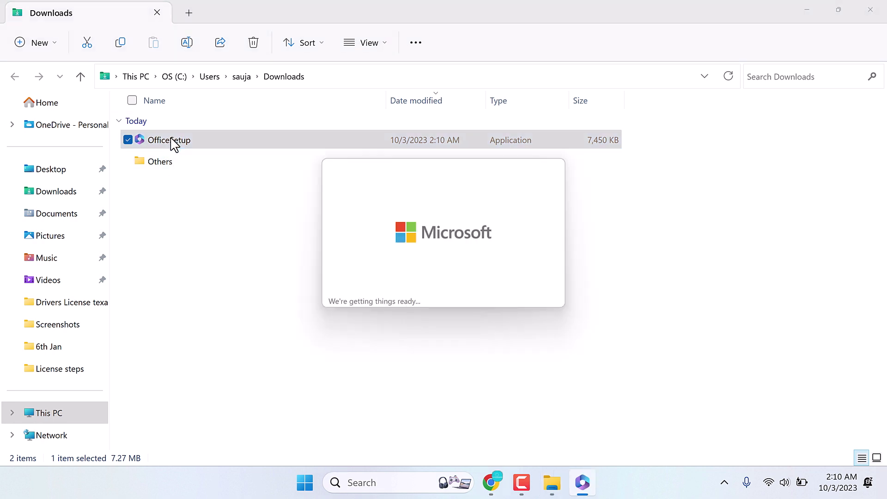
pyautogui.click(871, 10)
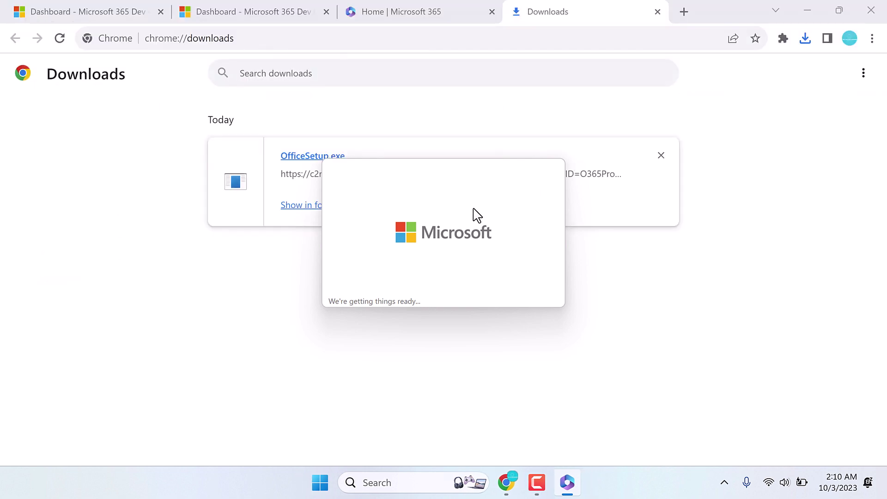
pyautogui.click(658, 12)
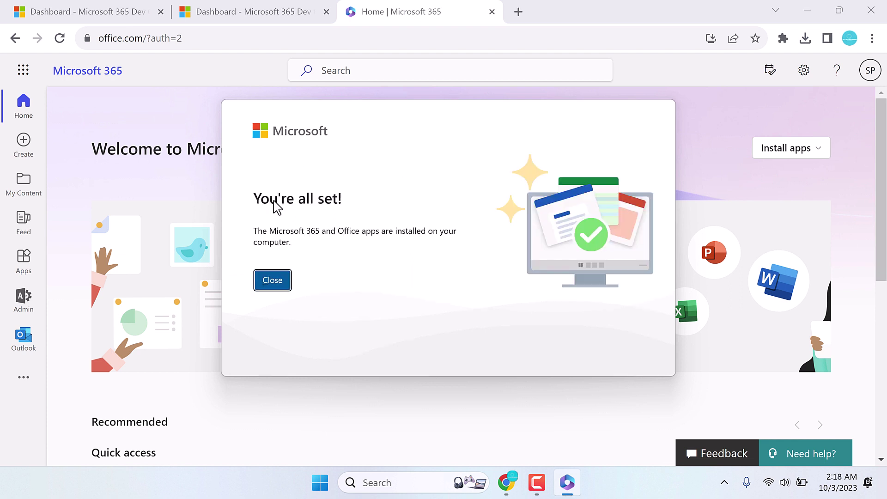
pyautogui.click(273, 281)
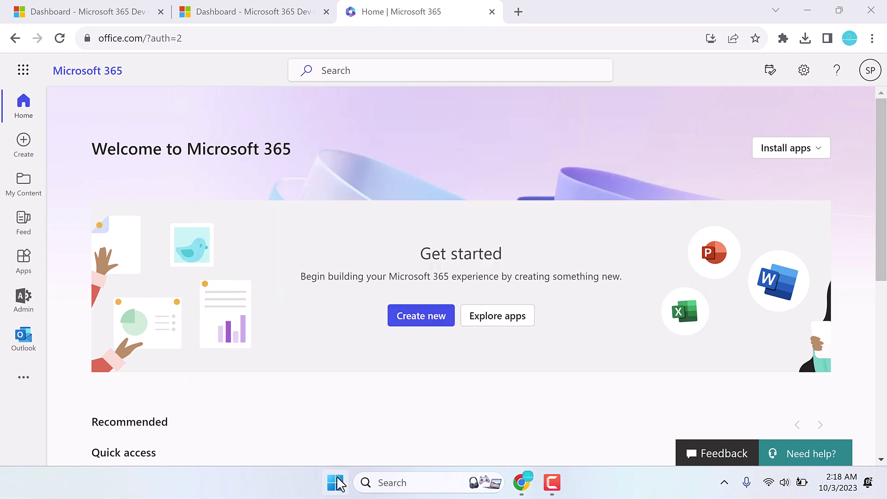
# Step: Launch Microsoft Word from the Start menu search
pyautogui.click(337, 486)
pyautogui.write('word')
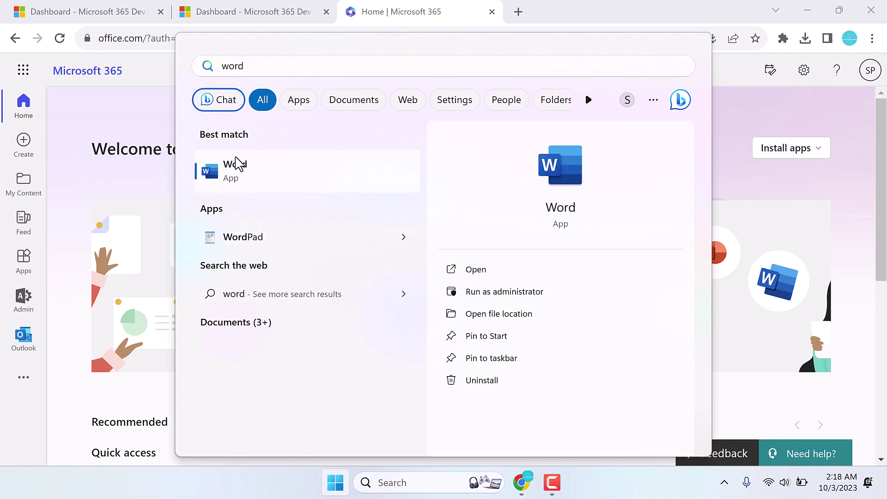
pyautogui.click(237, 164)
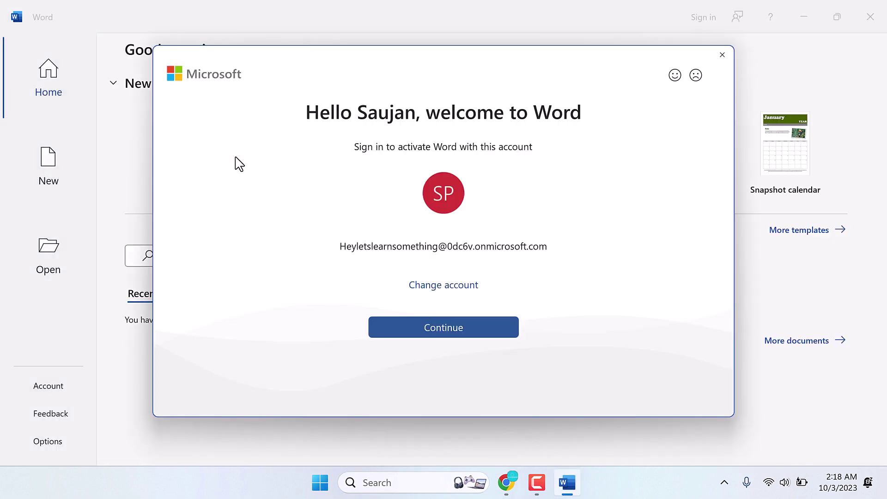
# Step: Activate Word with the sandbox account, postponing authenticator setup and staying signed in
pyautogui.click(444, 332)
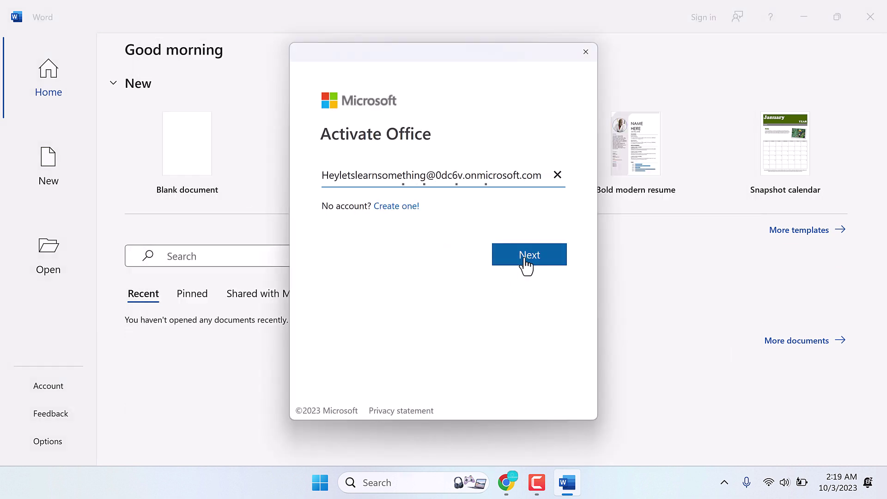
pyautogui.click(526, 264)
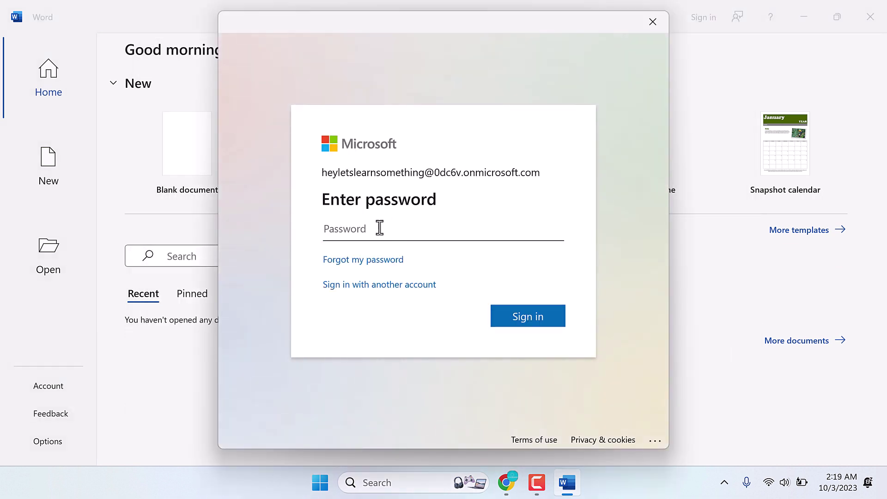
pyautogui.write('********')
pyautogui.write('*')
pyautogui.click(528, 318)
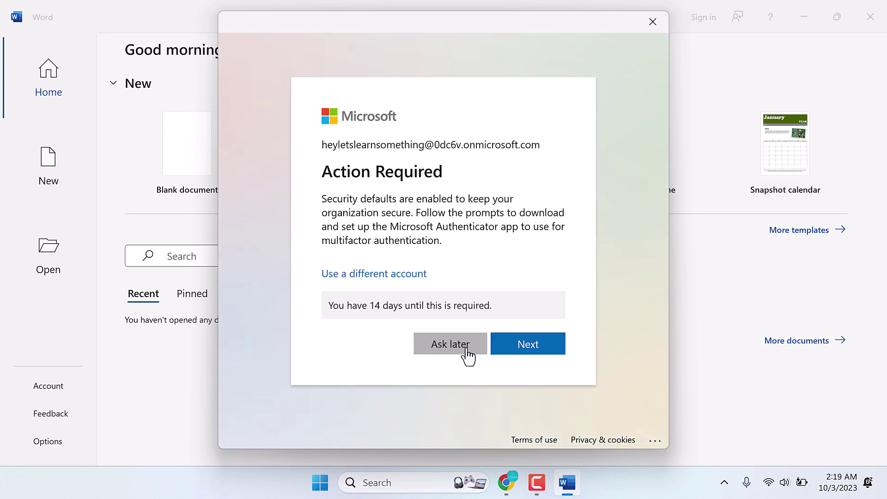
pyautogui.click(465, 355)
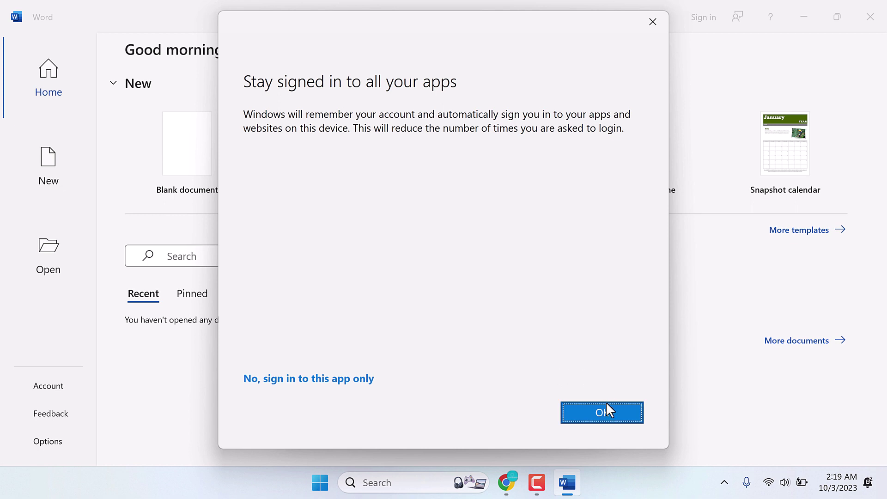
pyautogui.click(606, 412)
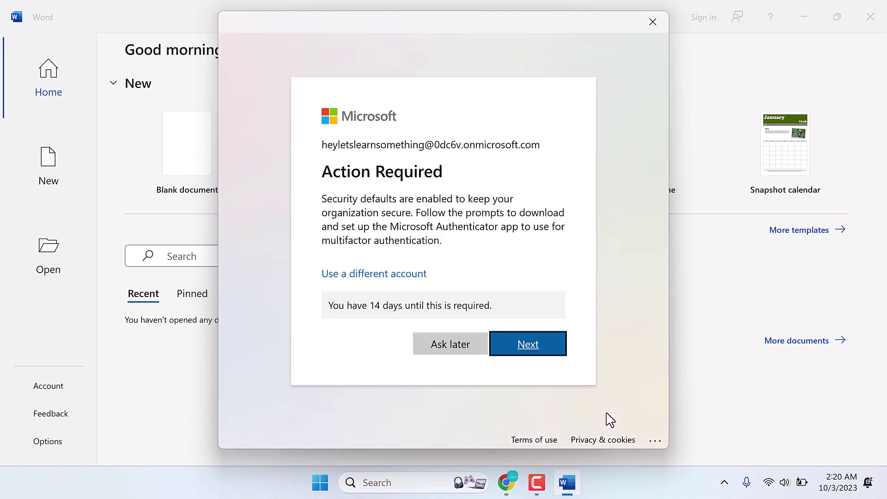
pyautogui.click(463, 352)
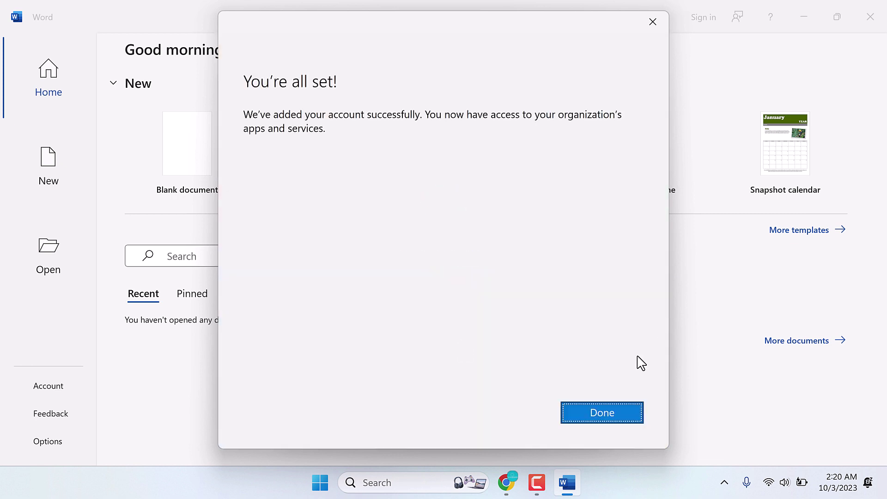
pyautogui.click(605, 413)
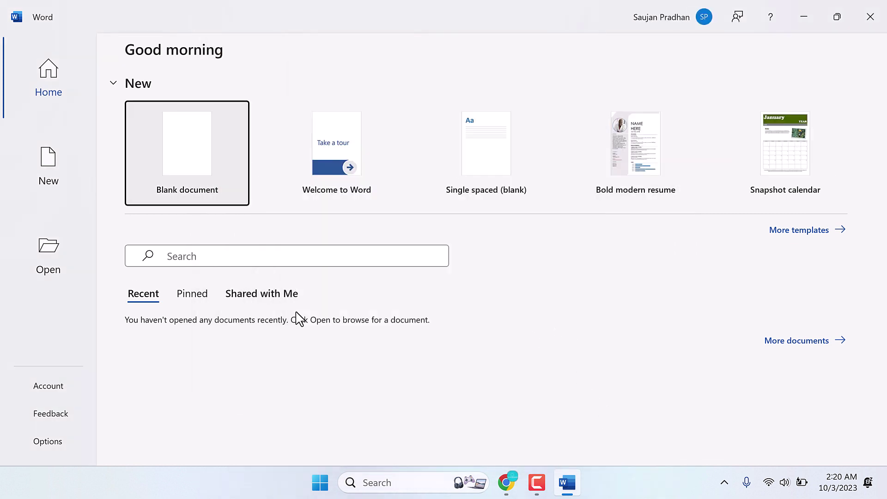
# Step: Accept Word's Microsoft 365 license and dismiss the privacy notice on the Account page
pyautogui.click(54, 393)
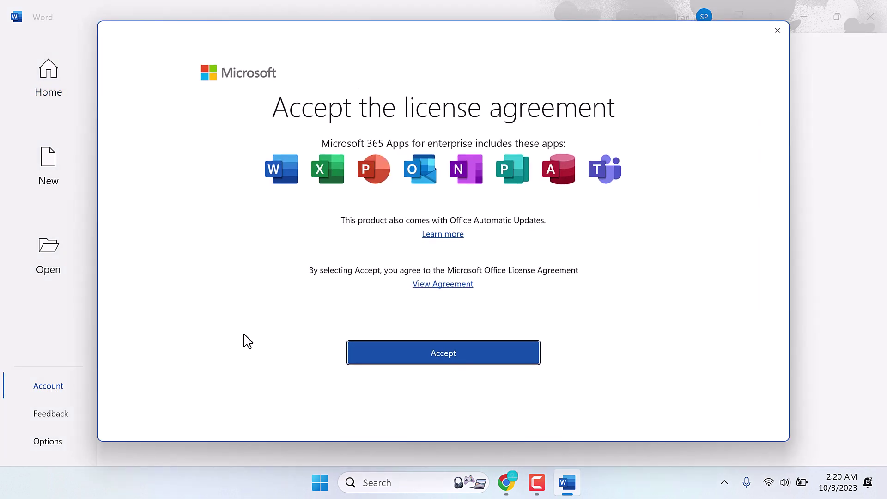
pyautogui.click(418, 350)
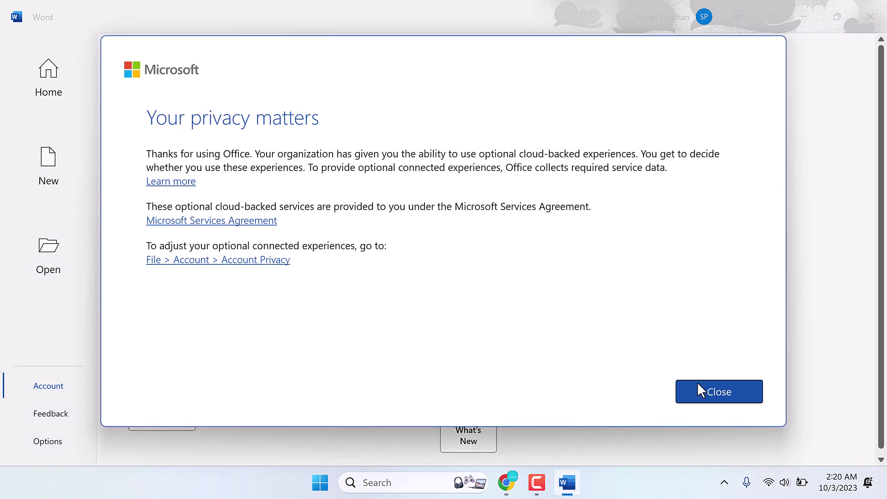
pyautogui.click(707, 390)
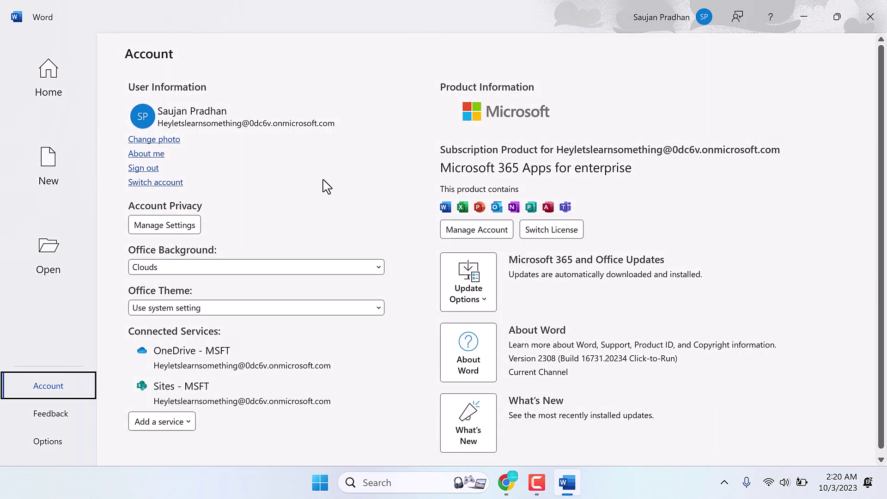
pyautogui.click(511, 487)
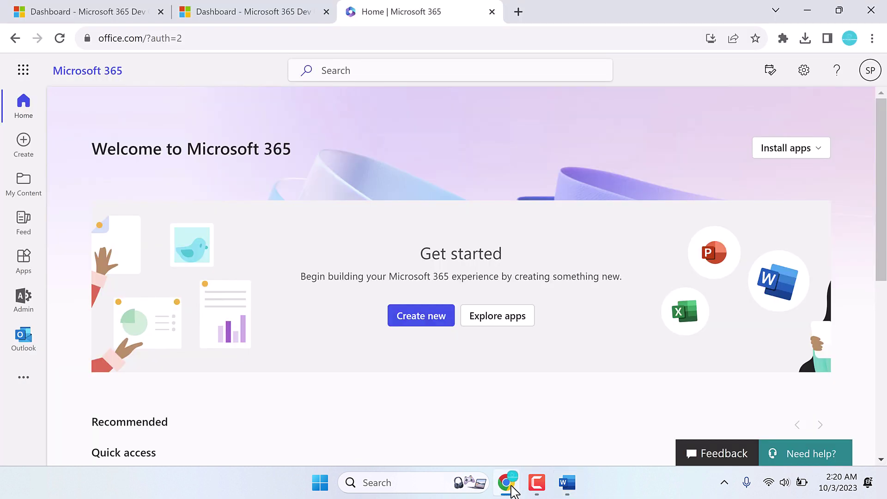
pyautogui.click(238, 20)
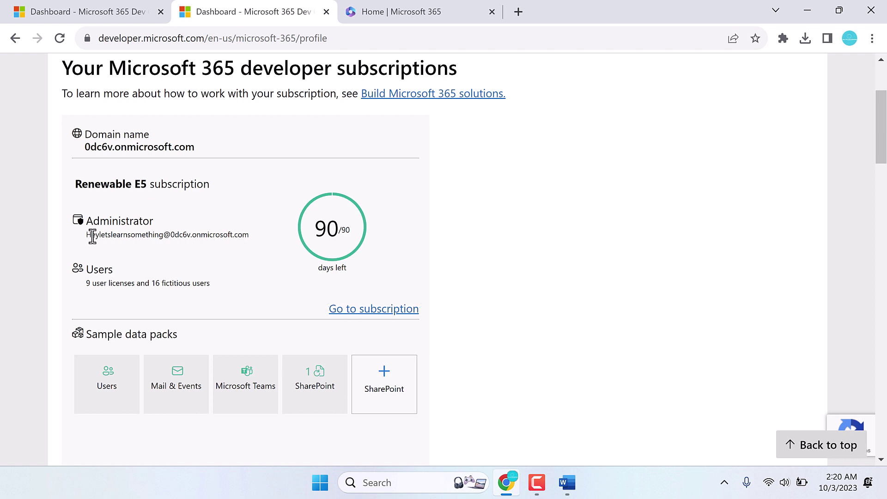
pyautogui.moveTo(92, 236); pyautogui.dragTo(254, 236)
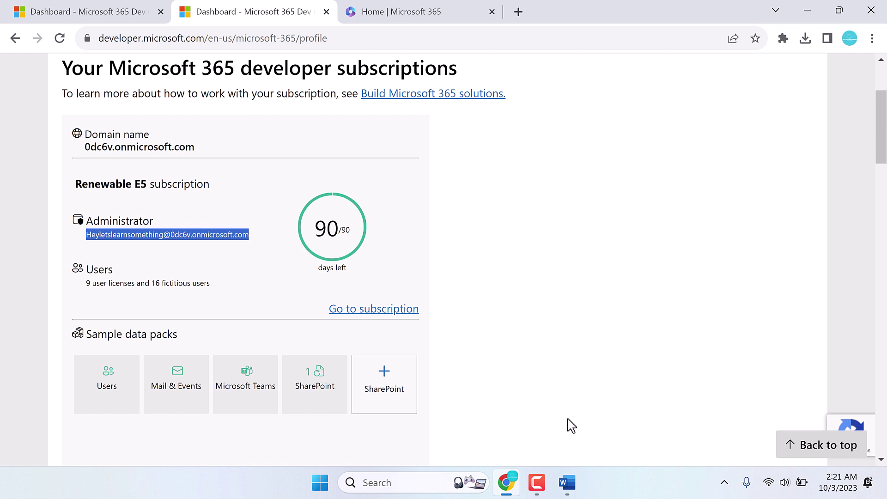
pyautogui.click(568, 483)
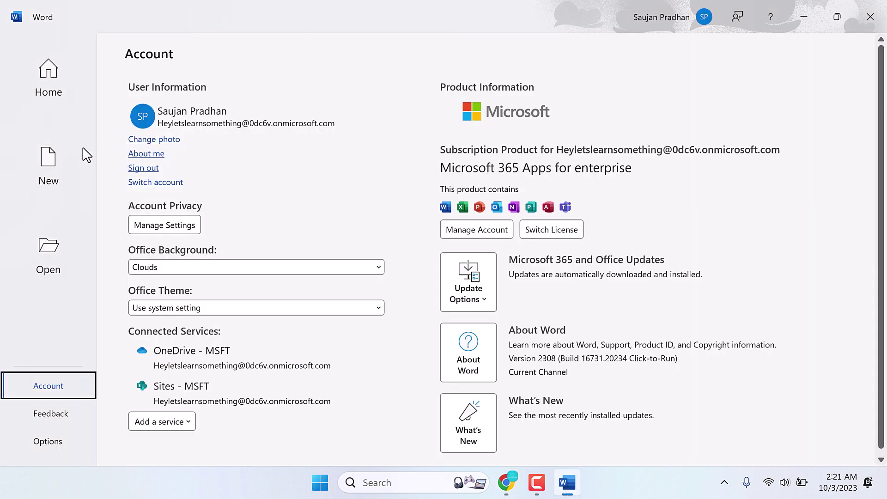
# Step: Start a blank Word document from Backstage and dismiss the updated-look notice
pyautogui.click(58, 171)
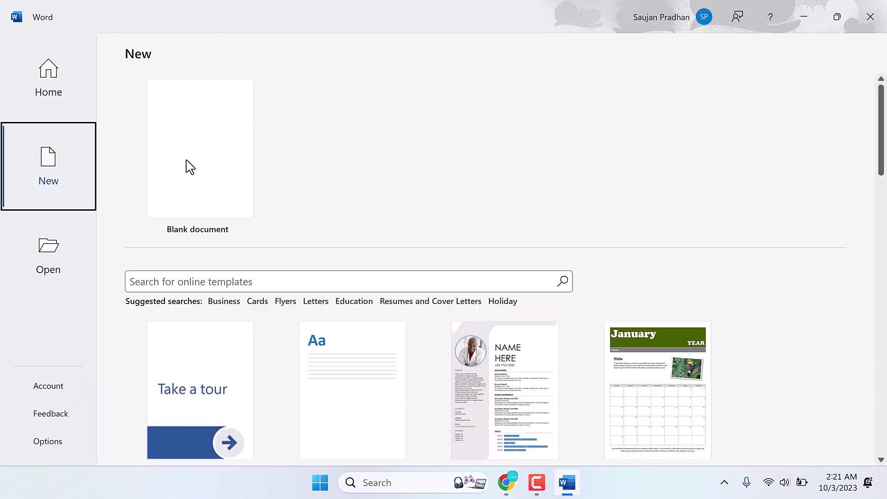
pyautogui.click(190, 166)
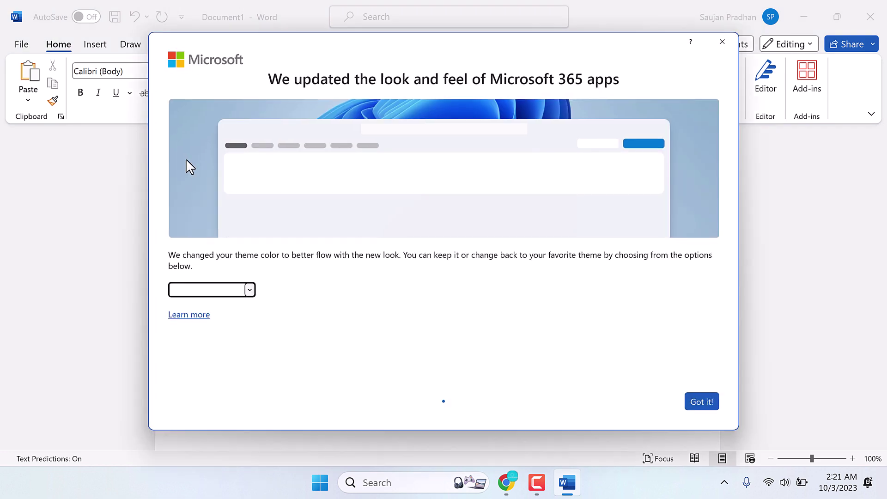
pyautogui.click(707, 403)
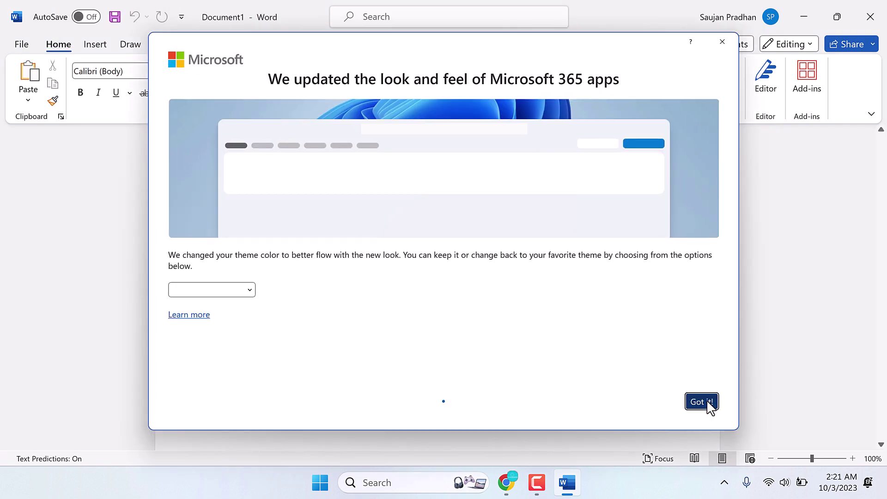